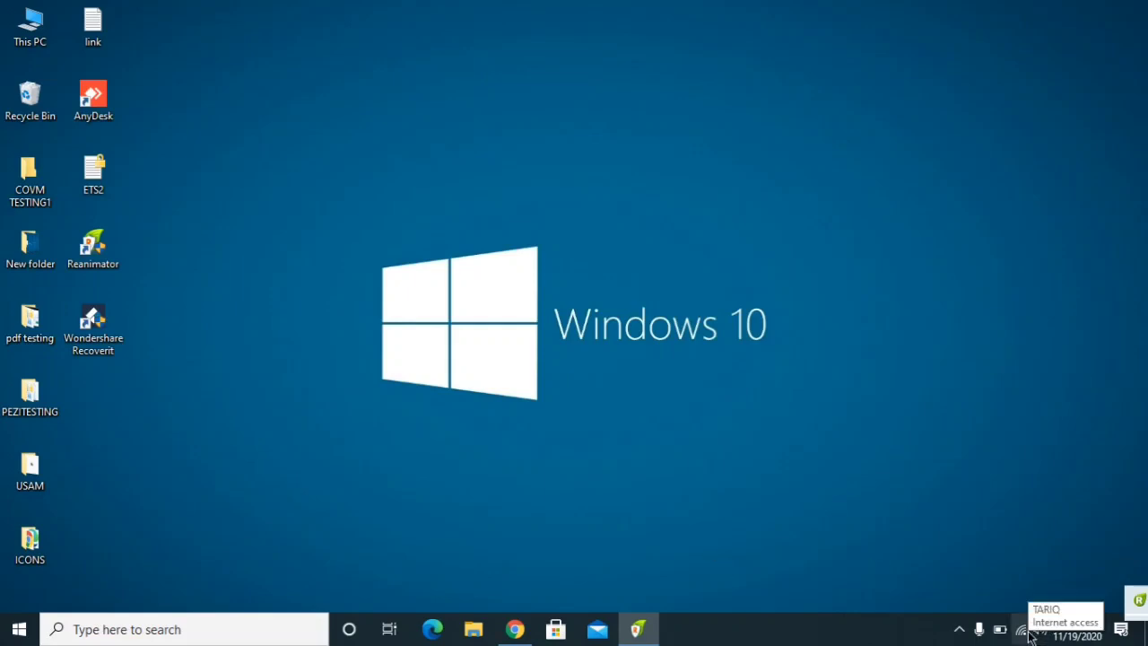
Search Windows for 'note' and run Notepad as administrator
left_click(132, 630)
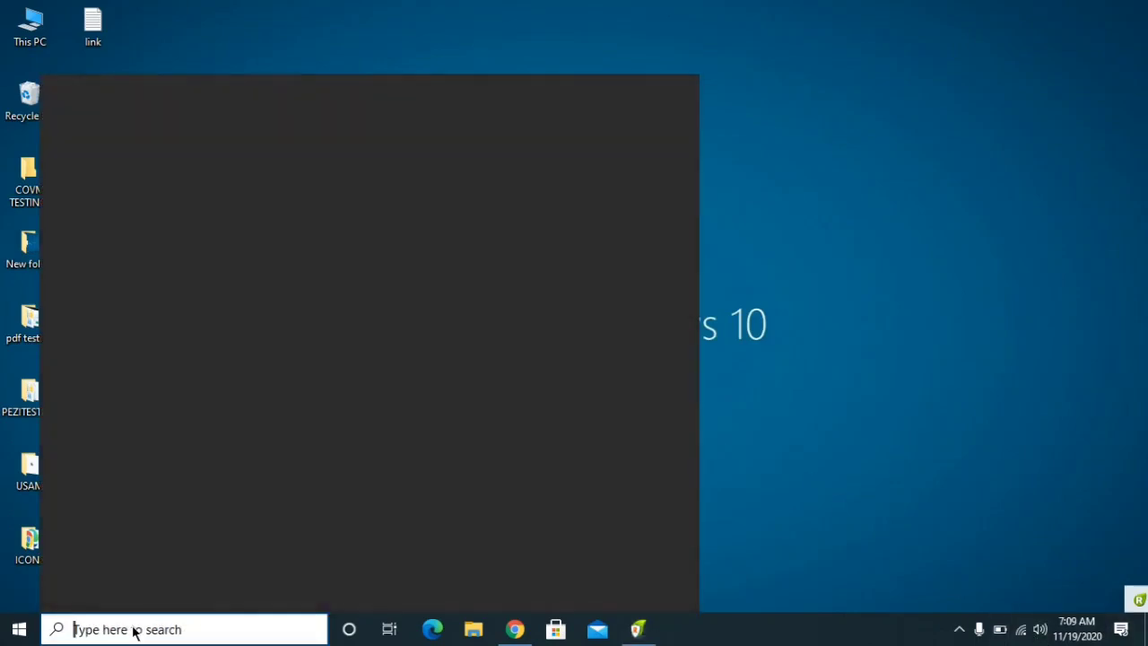
type("note")
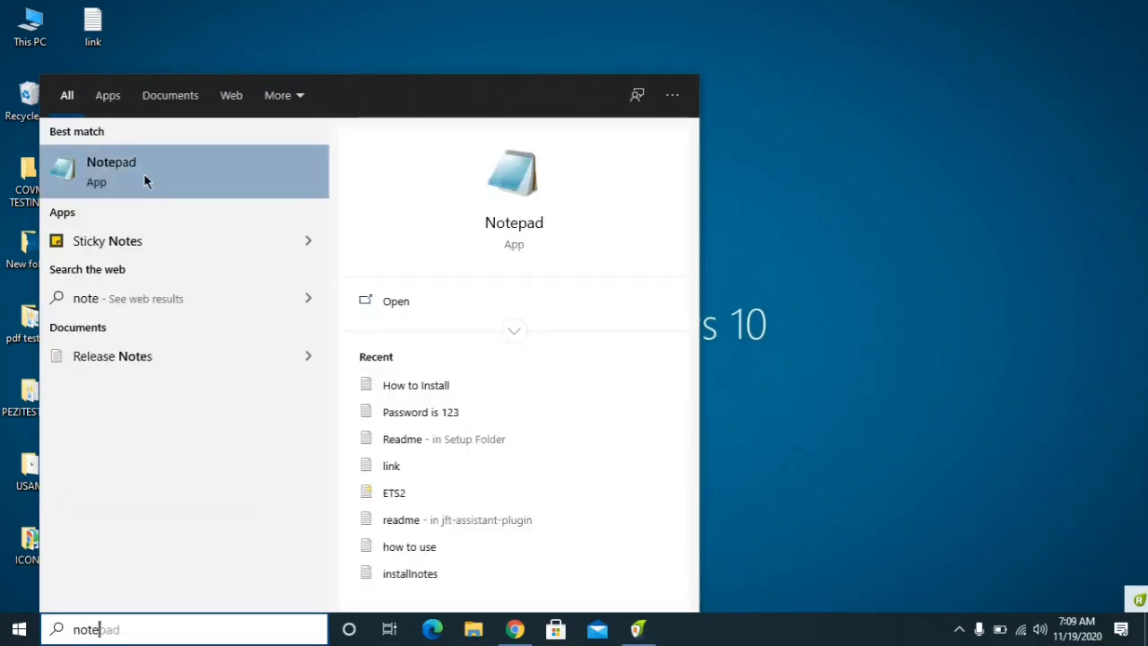
right_click(143, 173)
left_click(177, 197)
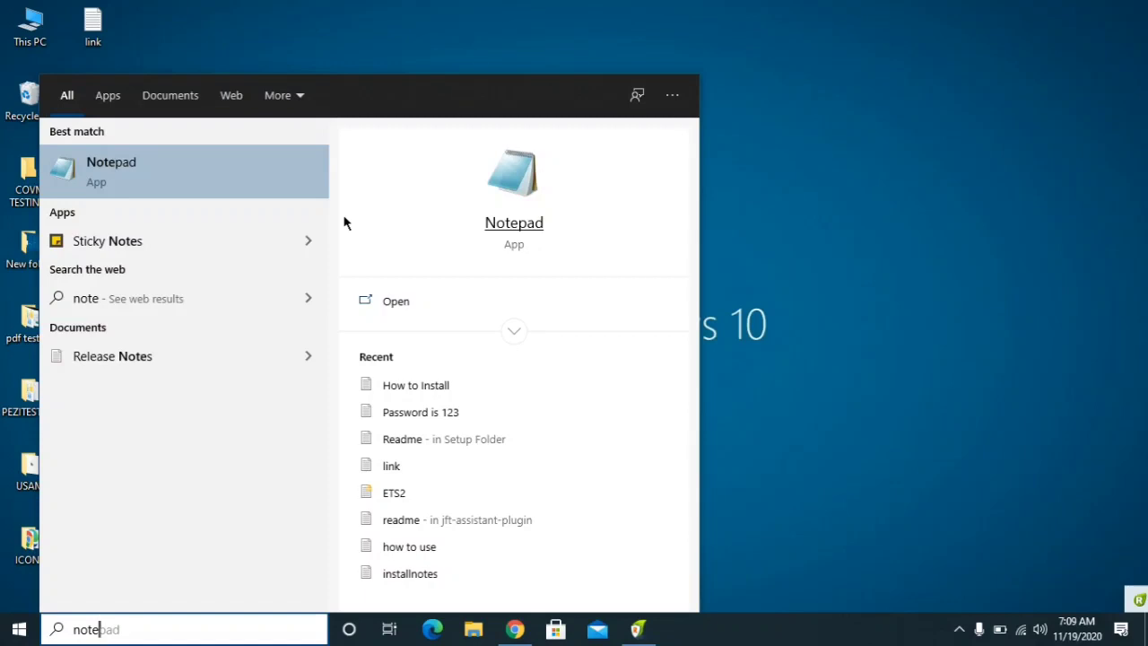
Start opening a file in Notepad and browse through Local Disk (C:) into Windows\System32
left_click(835, 129)
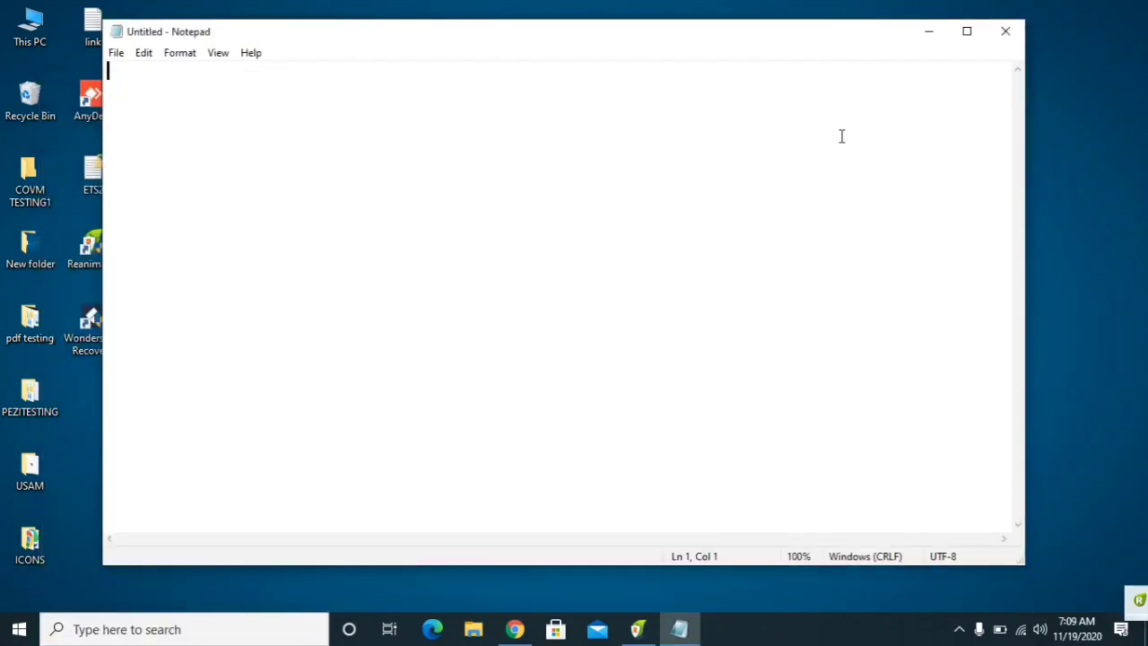
left_click(117, 53)
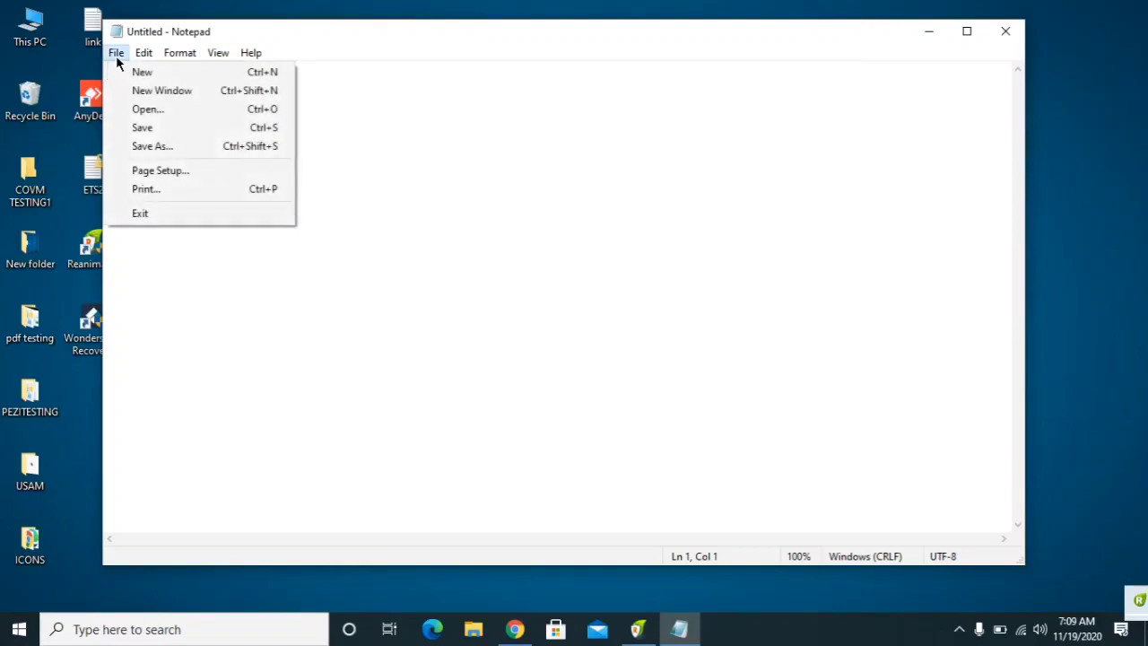
left_click(148, 109)
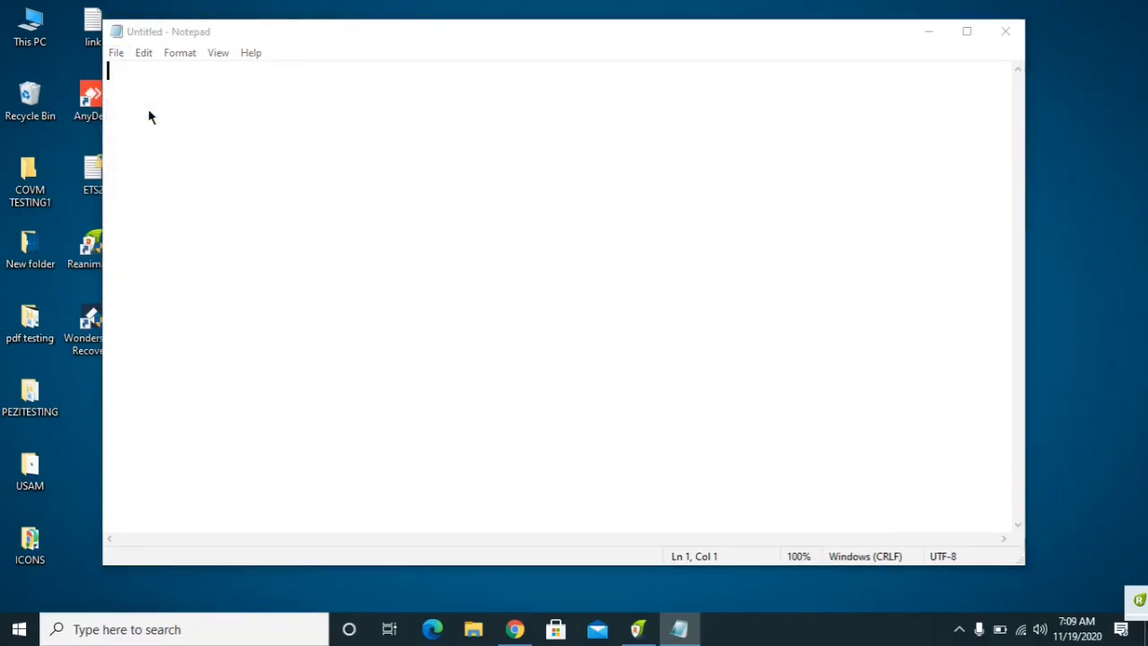
left_click(159, 308)
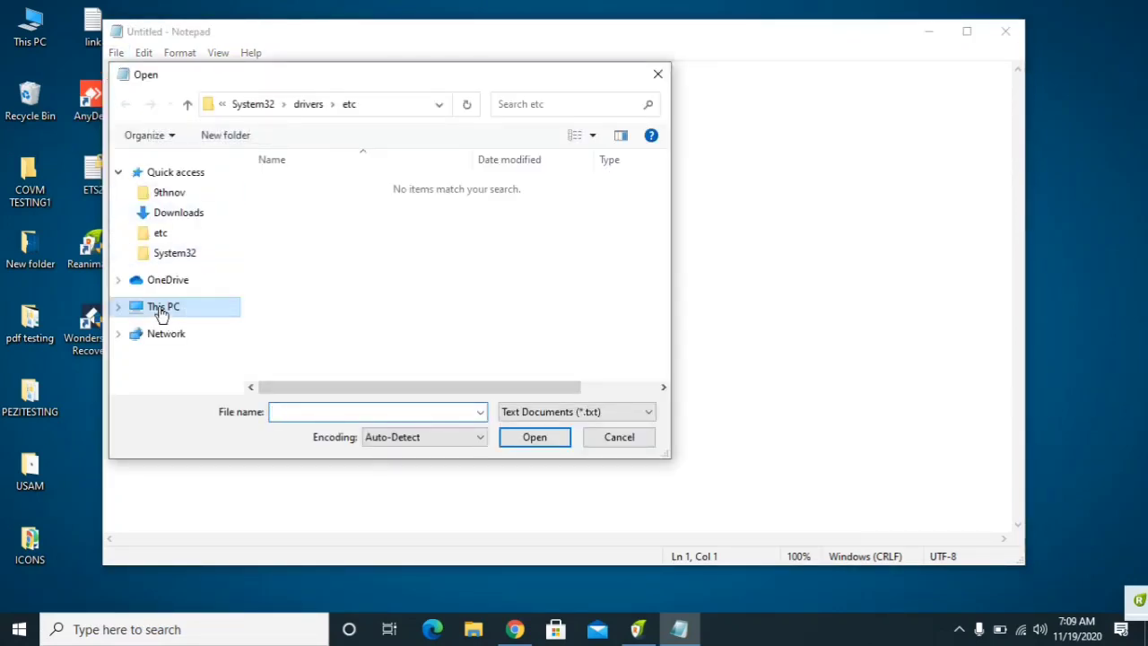
scroll(320, 246, "down", 3)
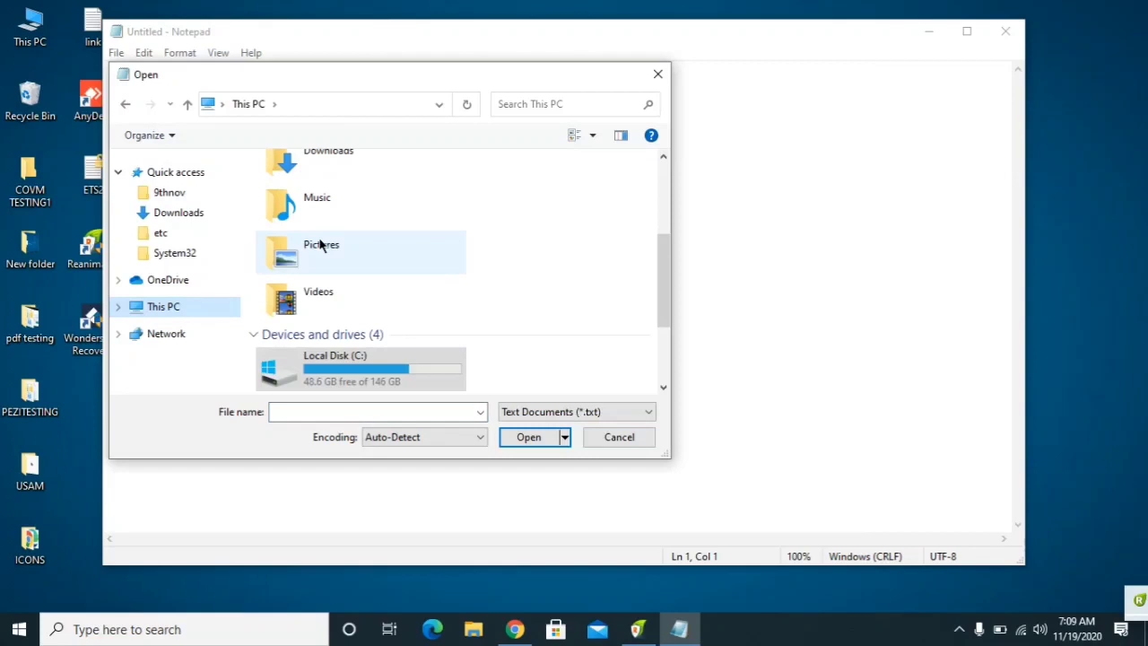
double_click(332, 382)
left_click_drag(665, 222, 669, 318)
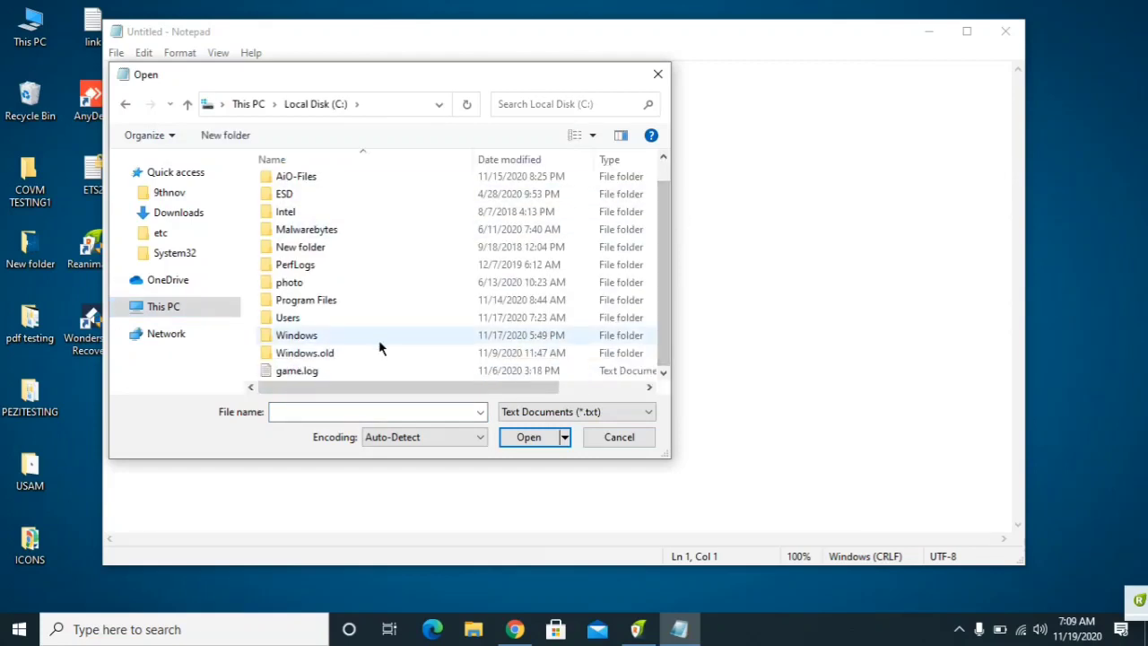
double_click(308, 338)
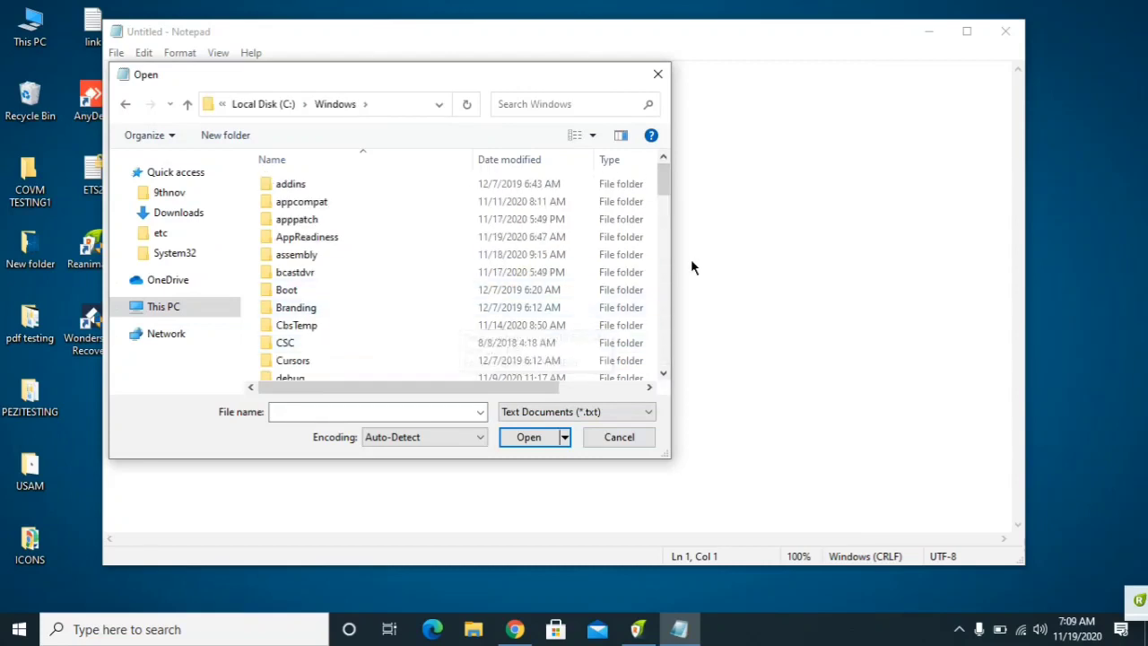
left_click_drag(663, 191, 664, 326)
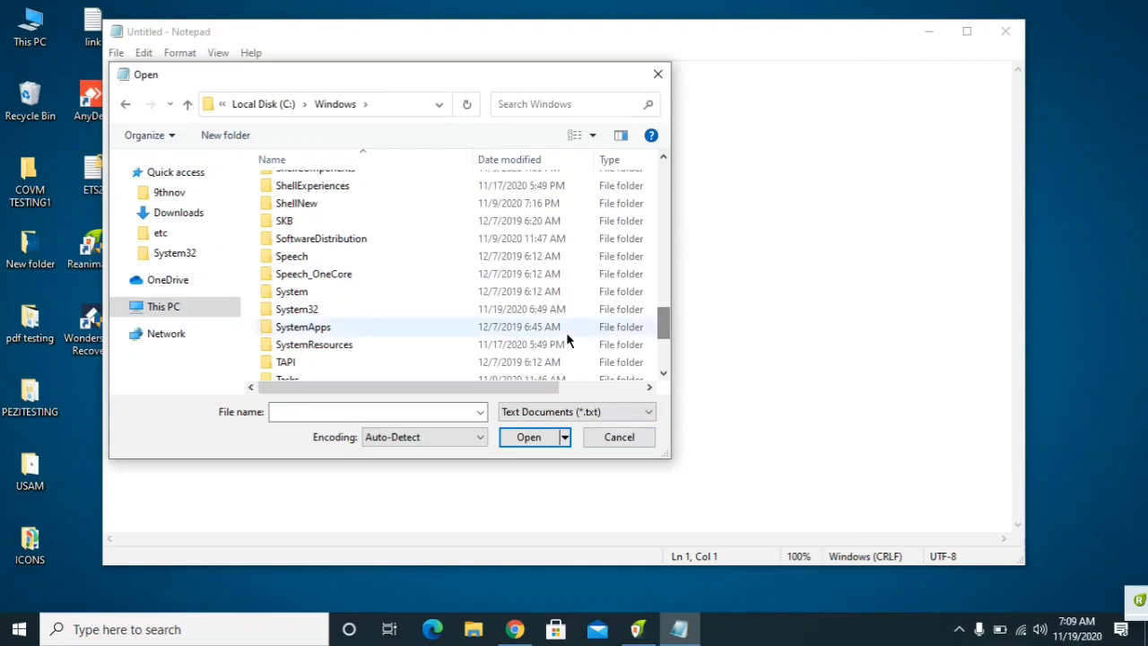
double_click(296, 309)
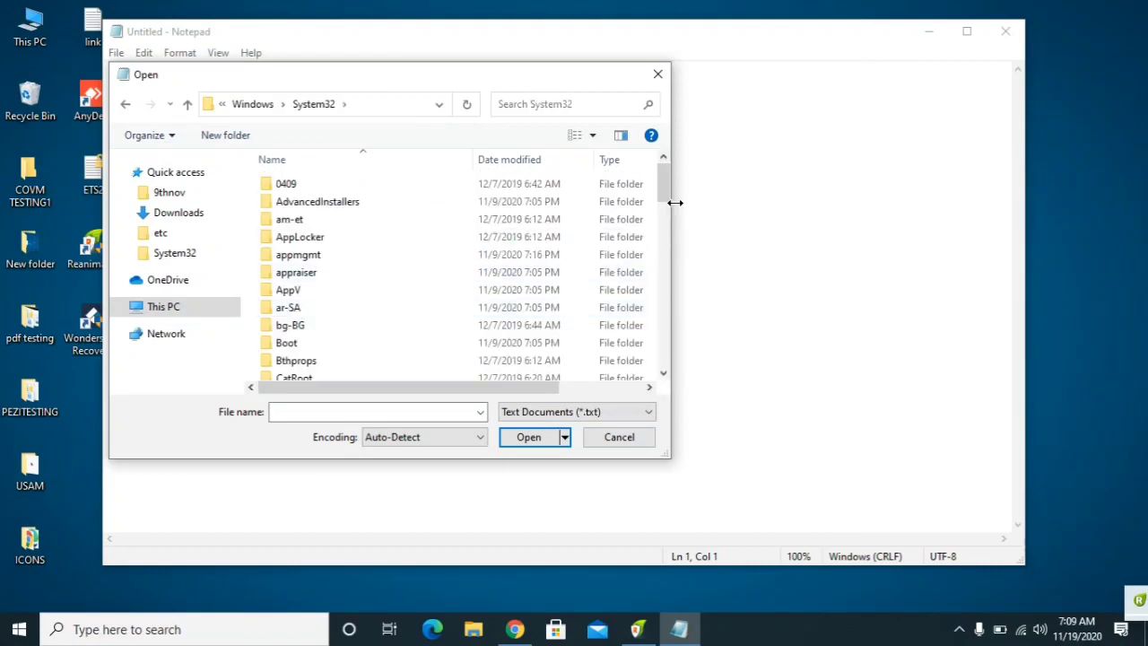
Go into drivers\etc, list All Files, and open the hosts file
left_click_drag(666, 176, 678, 199)
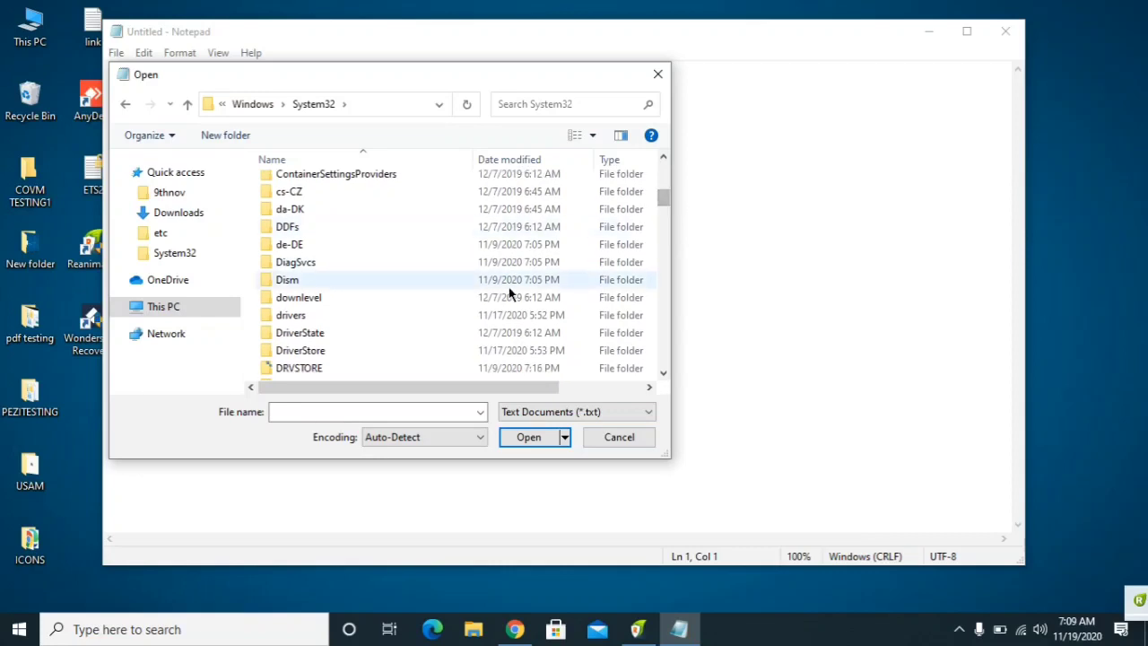
double_click(350, 318)
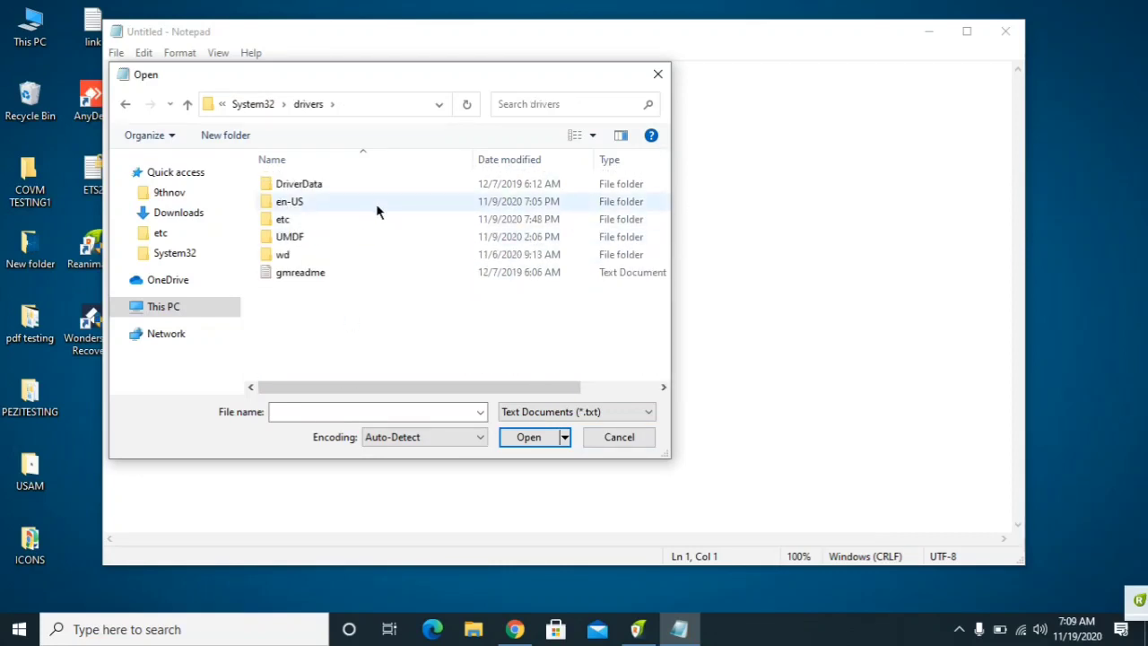
double_click(290, 222)
left_click(563, 412)
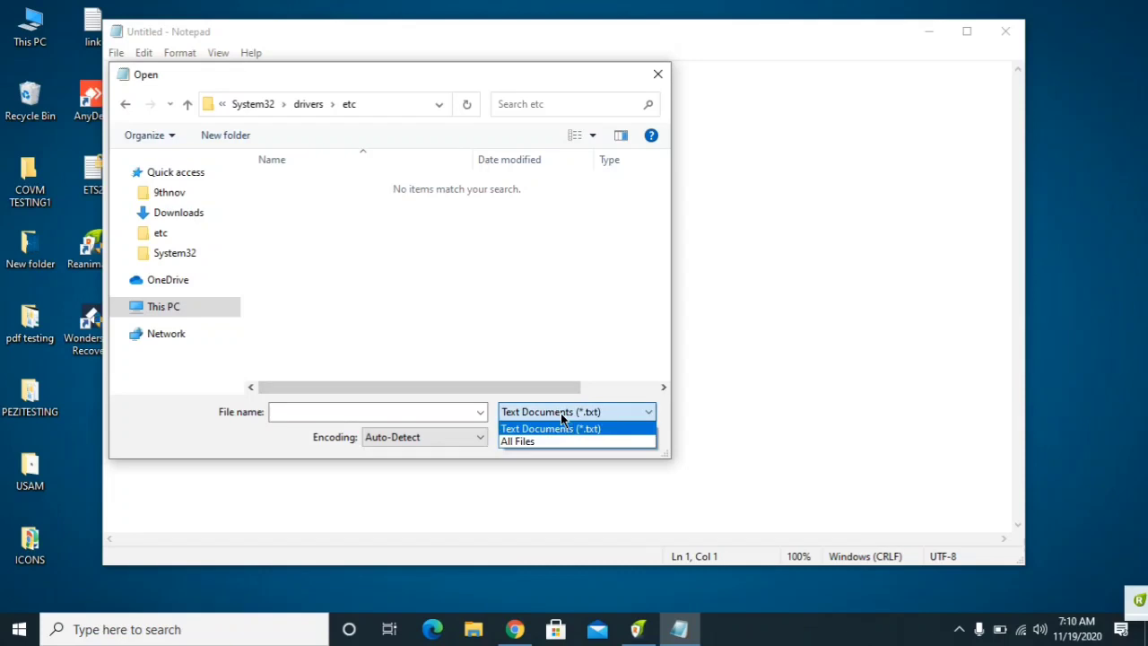
left_click(520, 440)
left_click(301, 185)
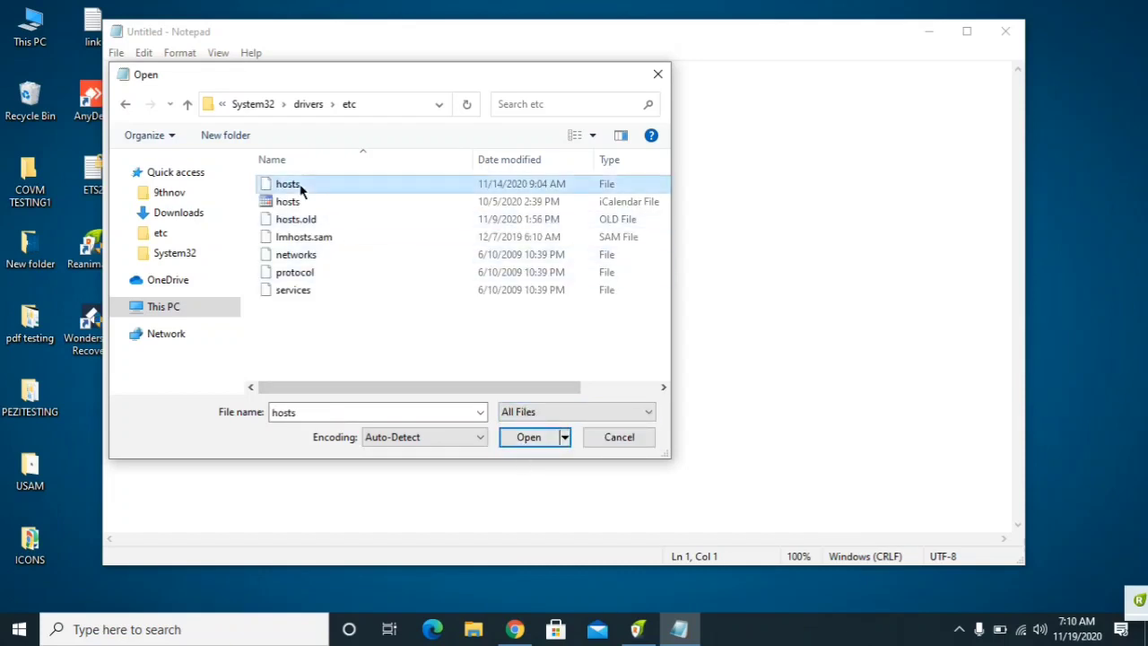
left_click(531, 436)
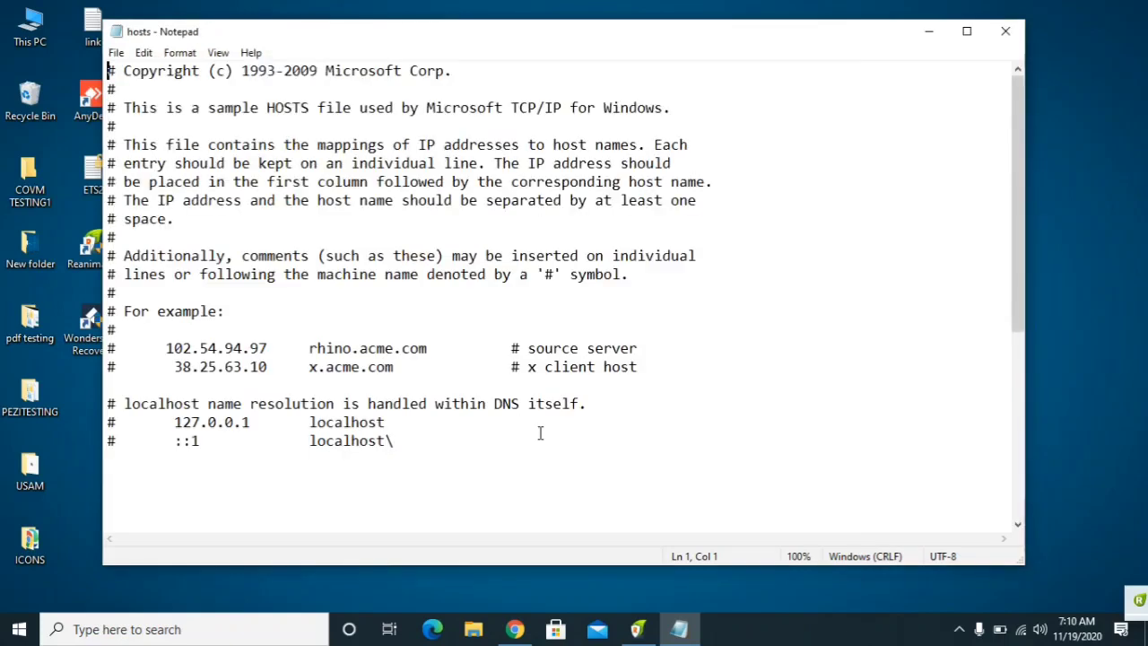
Add empty lines below the localhost entries in the hosts file
left_click(283, 199)
left_click(407, 444)
left_click_drag(408, 444, 124, 349)
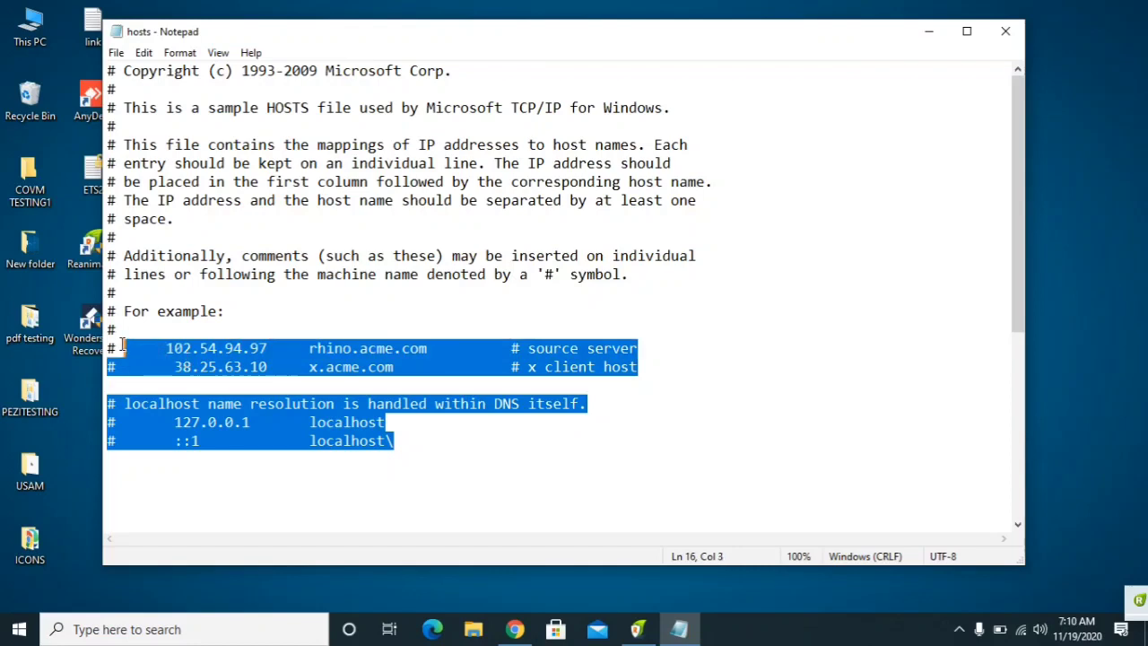
left_click(412, 443)
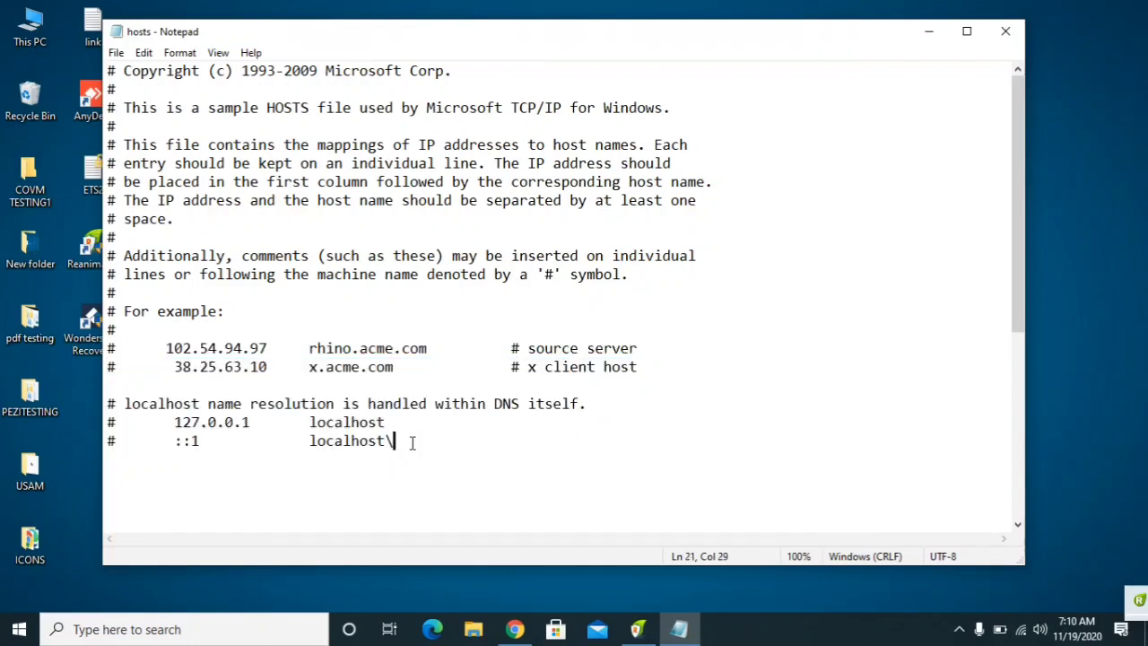
key("Return")
key("Return")
key("Return")
key("Return")
key("Return")
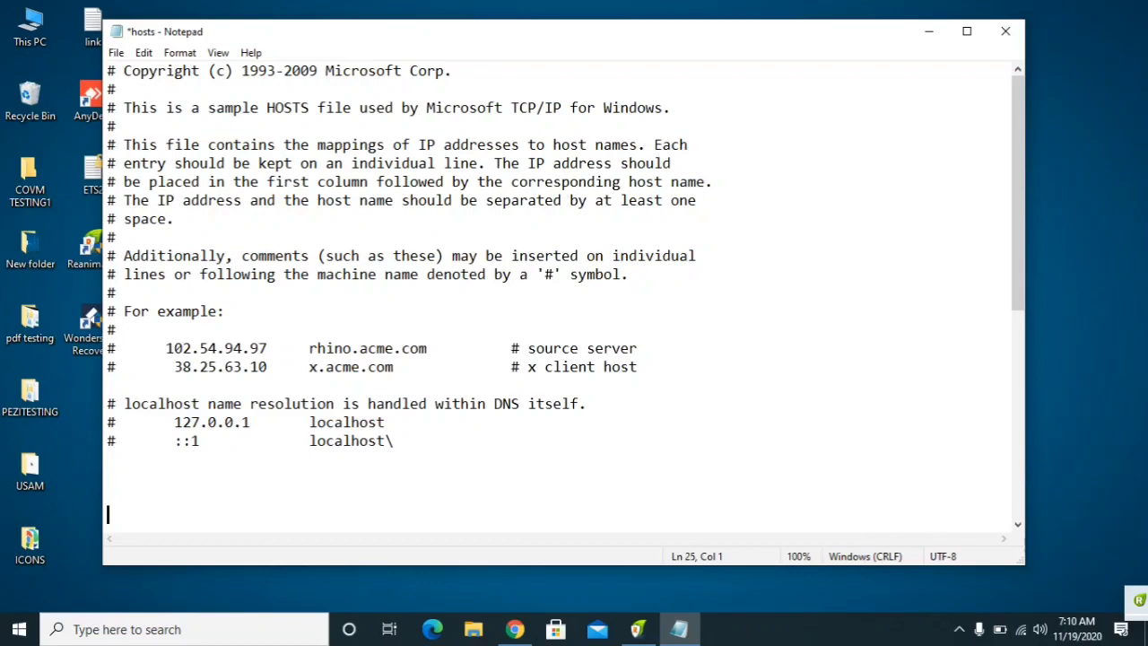
key("Return")
key("Return")
key("Return")
key("Return")
key("Return")
key("Return")
key("Return")
key("Return")
key("Return")
key("Return")
key("Return")
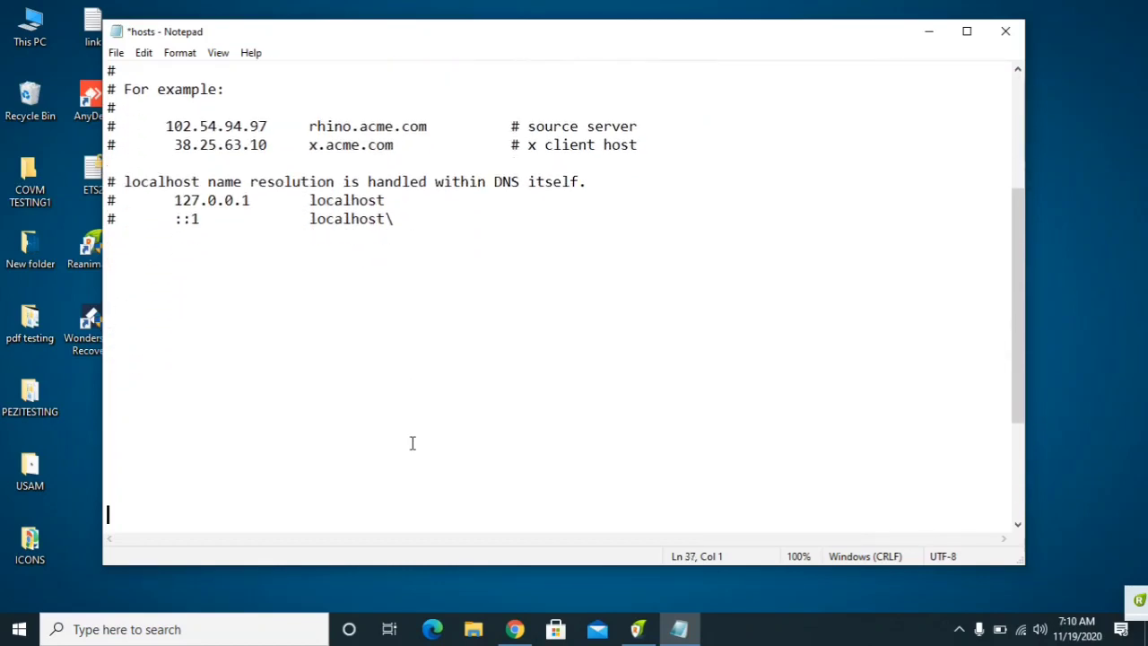
key("BackSpace")
key("BackSpace")
key("BackSpace")
key("BackSpace")
left_click(418, 223)
Delete the example entries from 102.54.94.97 down, undo the deletion, and save hosts
left_click_drag(418, 222, 151, 130)
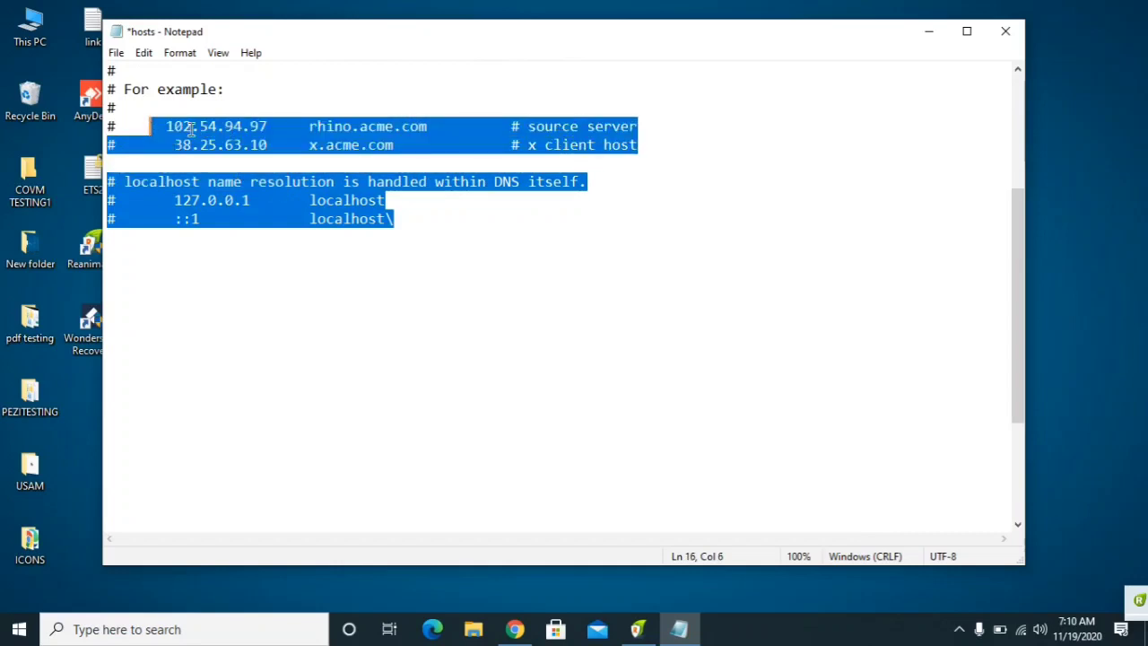
right_click(241, 130)
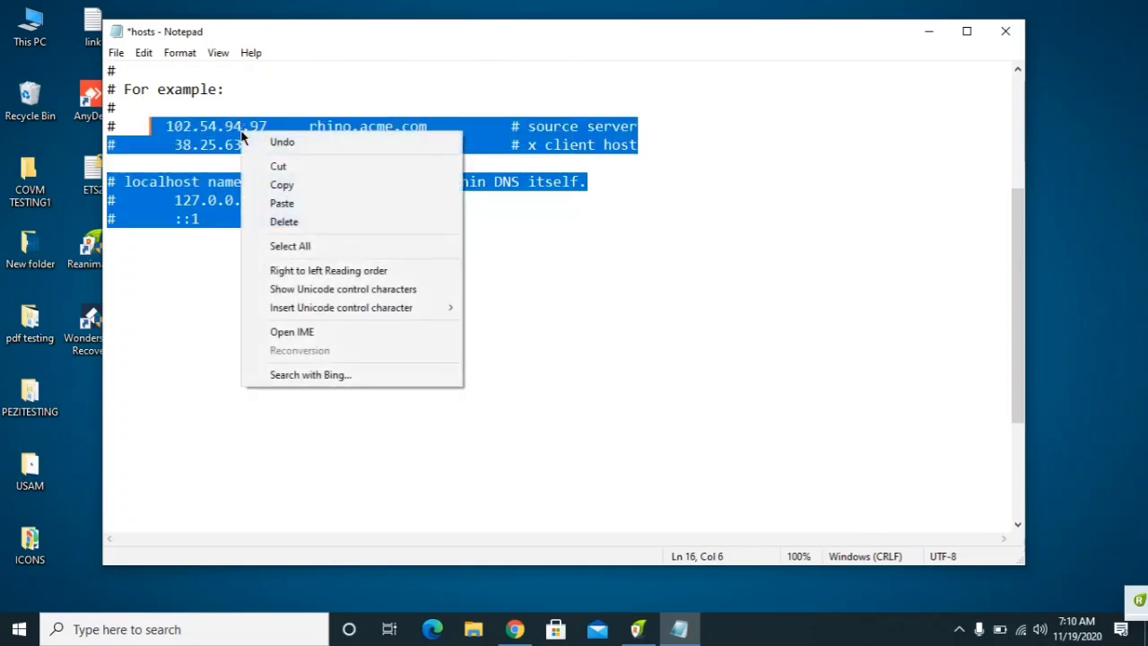
left_click(307, 221)
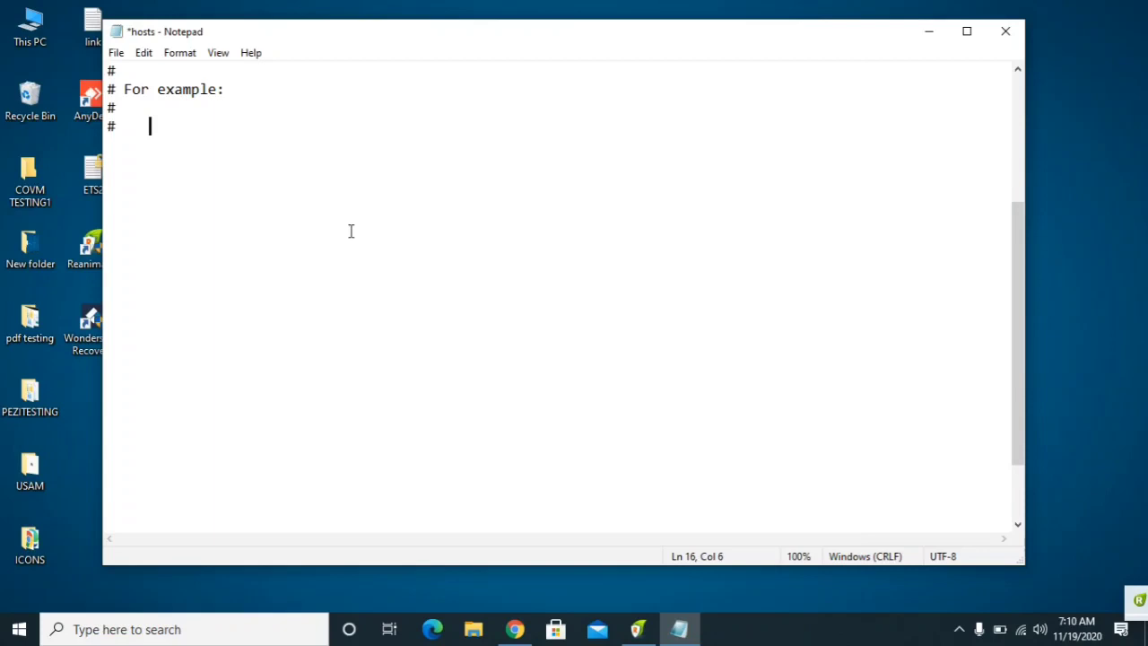
key("ctrl+z")
left_click(339, 280)
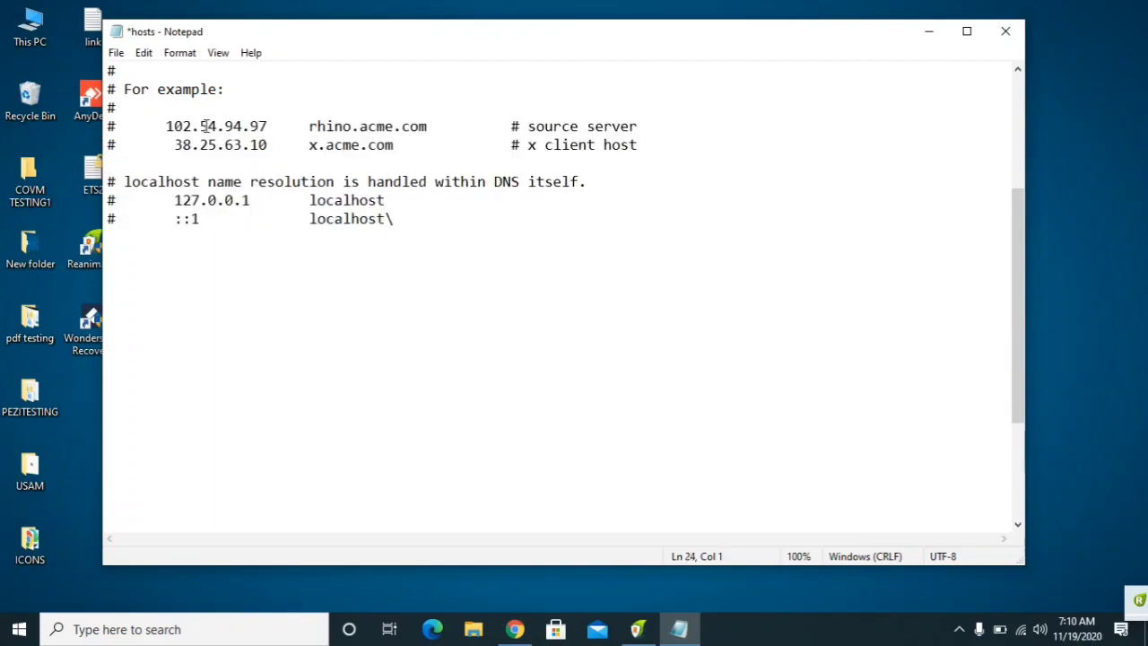
left_click(118, 53)
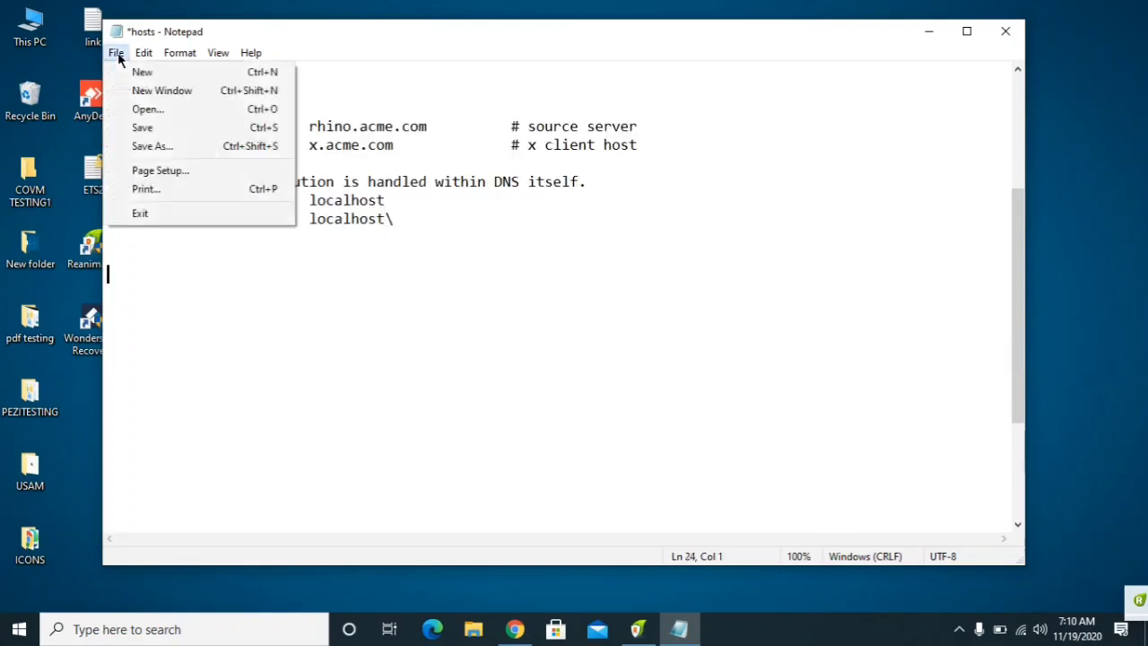
left_click(165, 127)
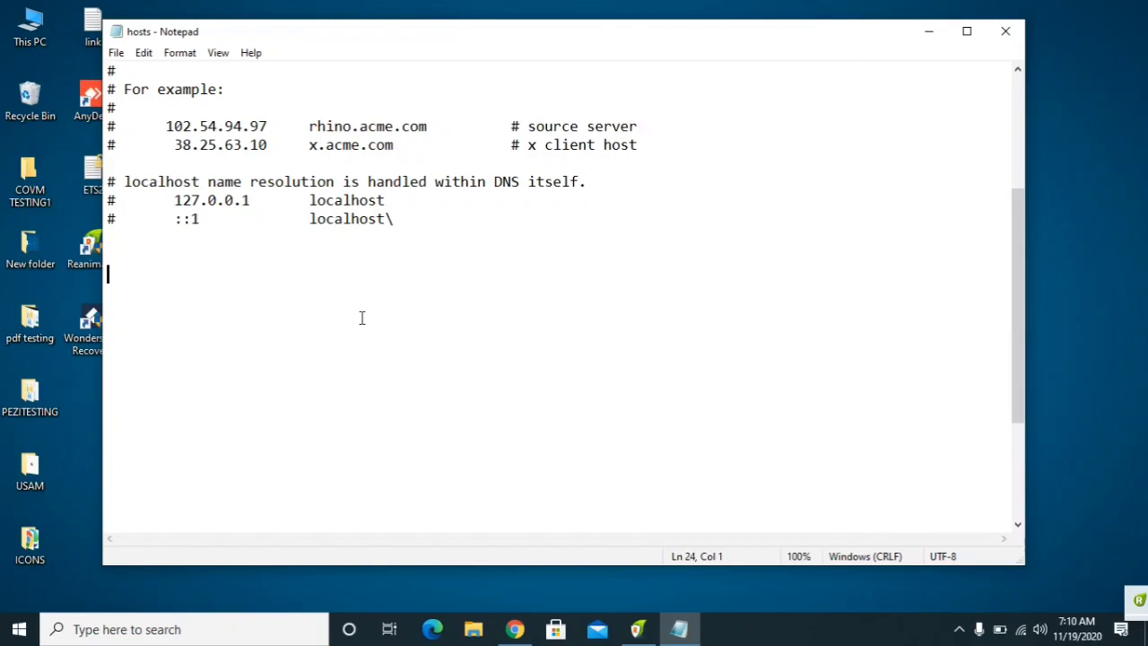
Close the hosts file and open the RegRun User Assistant from the screen-edge widget
left_click(1006, 32)
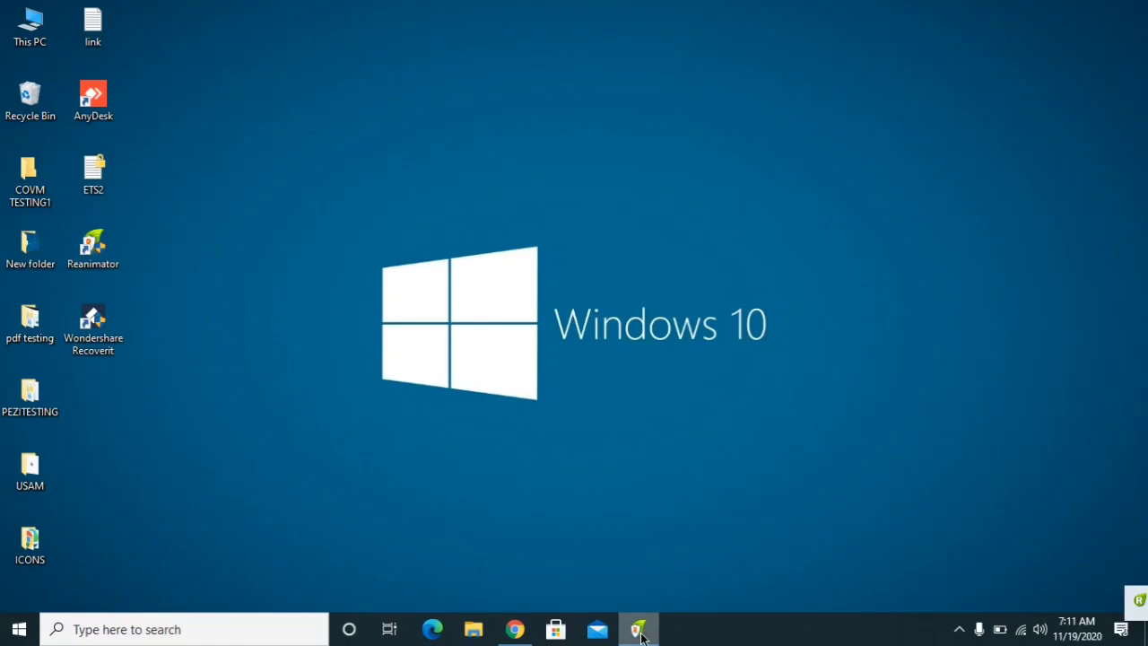
left_click(1139, 599)
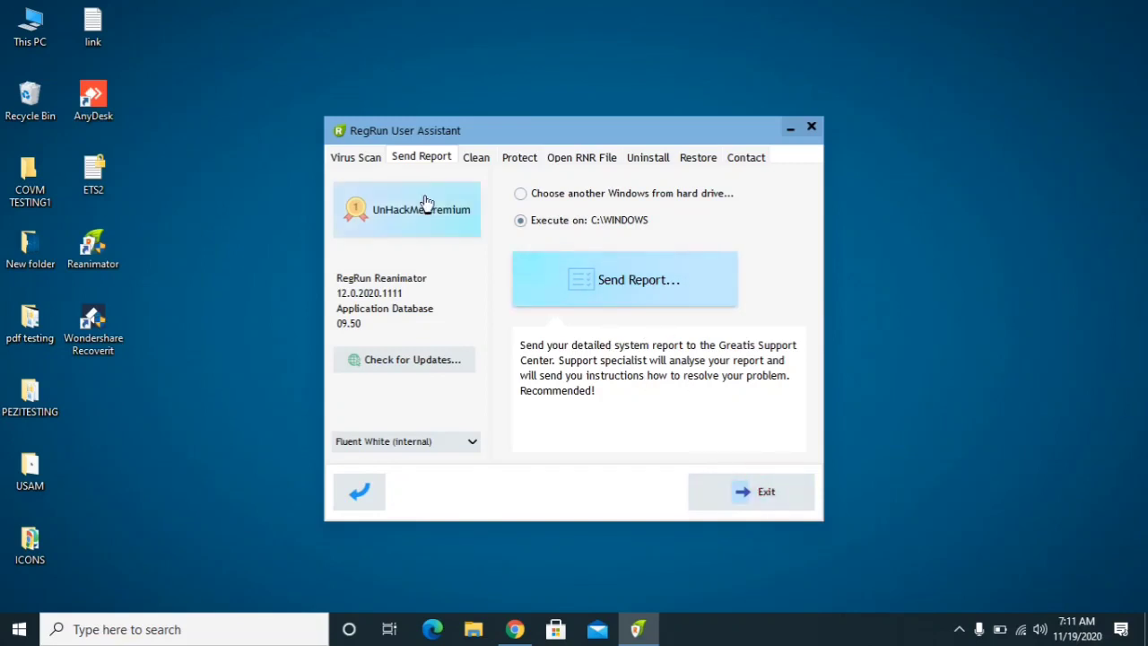
Open and exit the infection-fix guide in the virus scan section, then view Clean and Restore
left_click(346, 158)
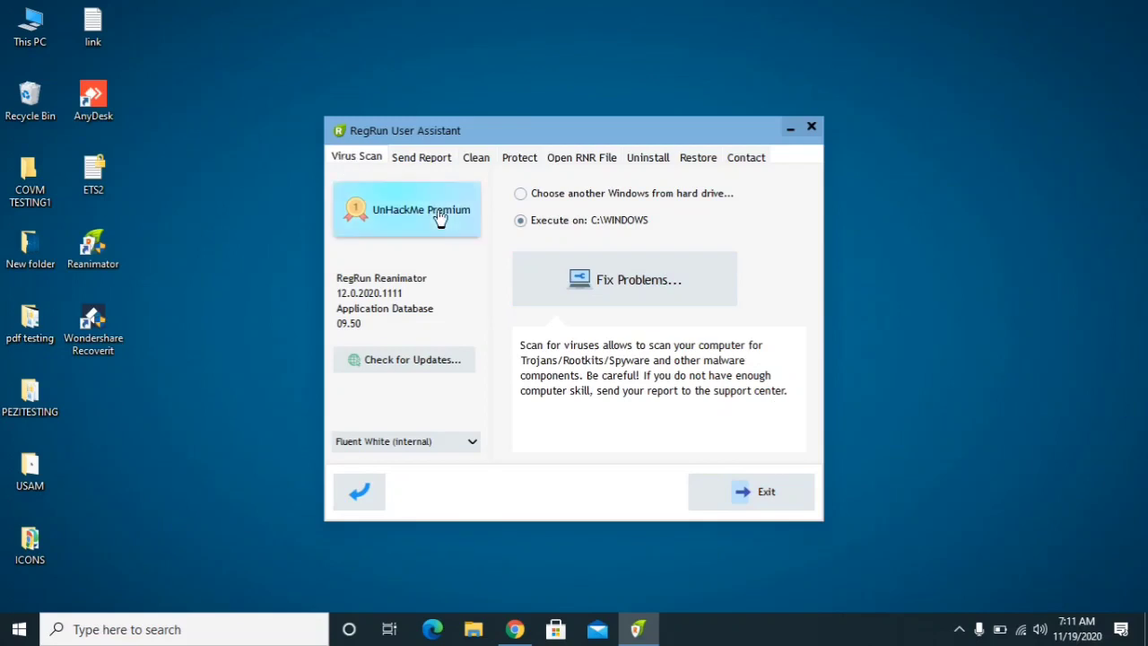
left_click(632, 283)
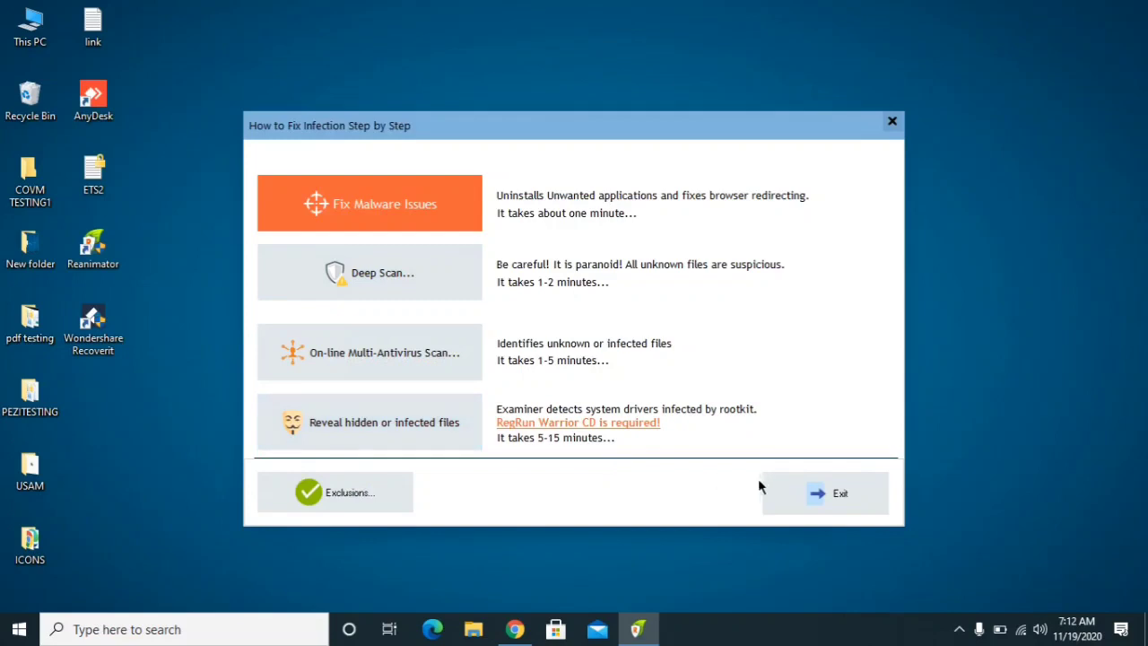
left_click(825, 493)
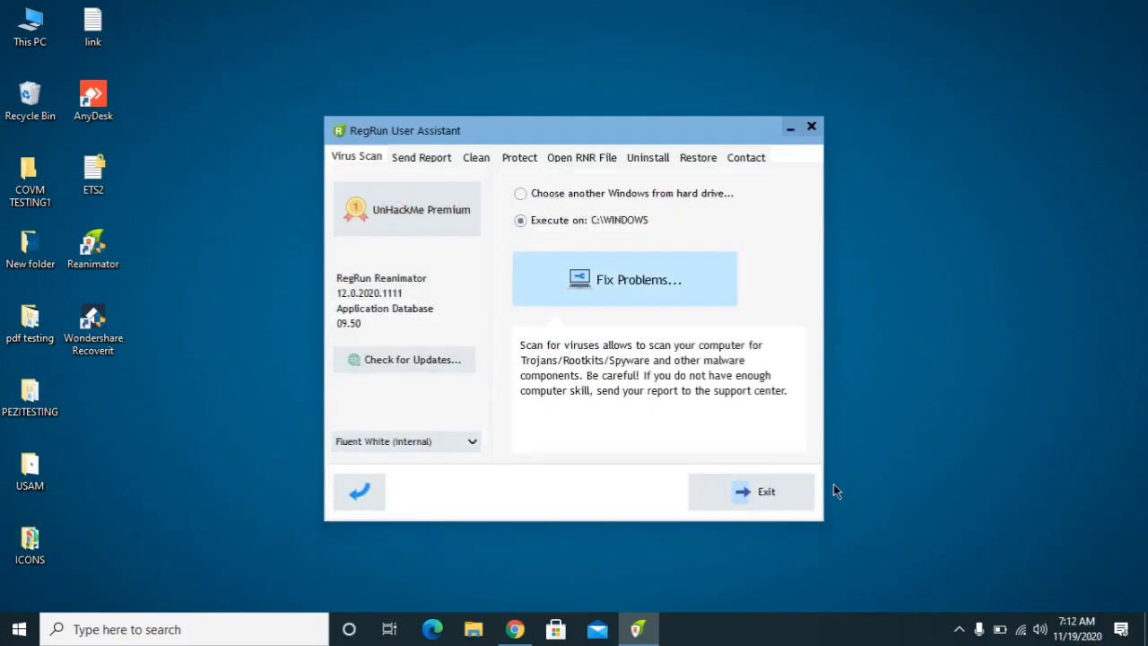
left_click(472, 161)
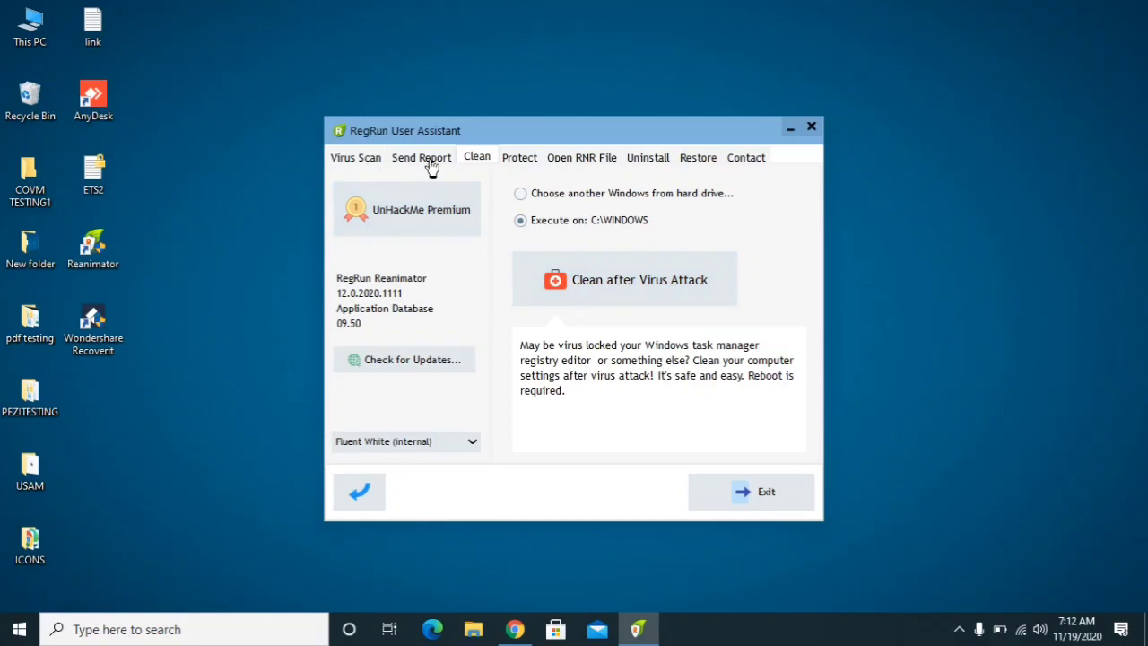
left_click(701, 161)
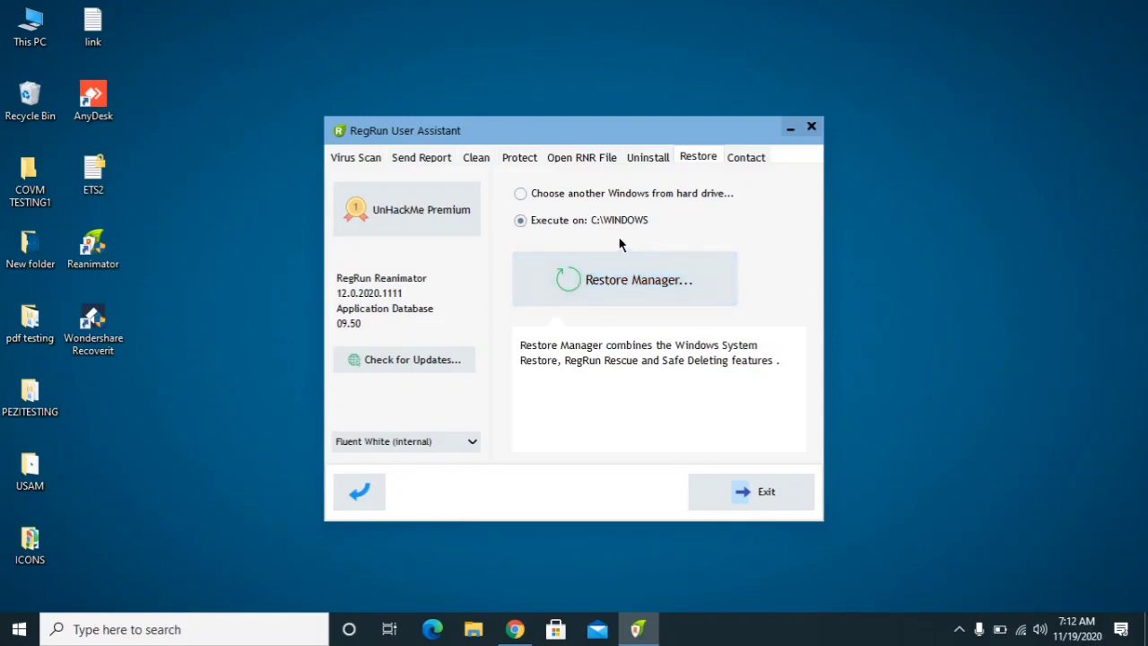
Open the Restore Manager and launch Windows System Restore from it
left_click(617, 298)
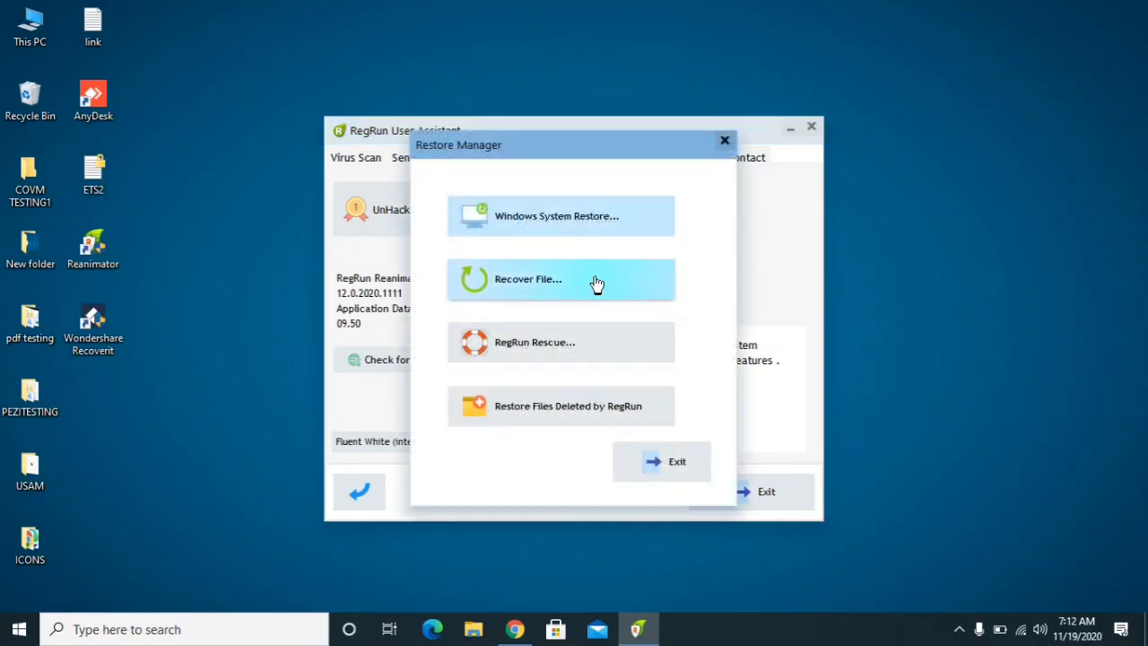
left_click(561, 224)
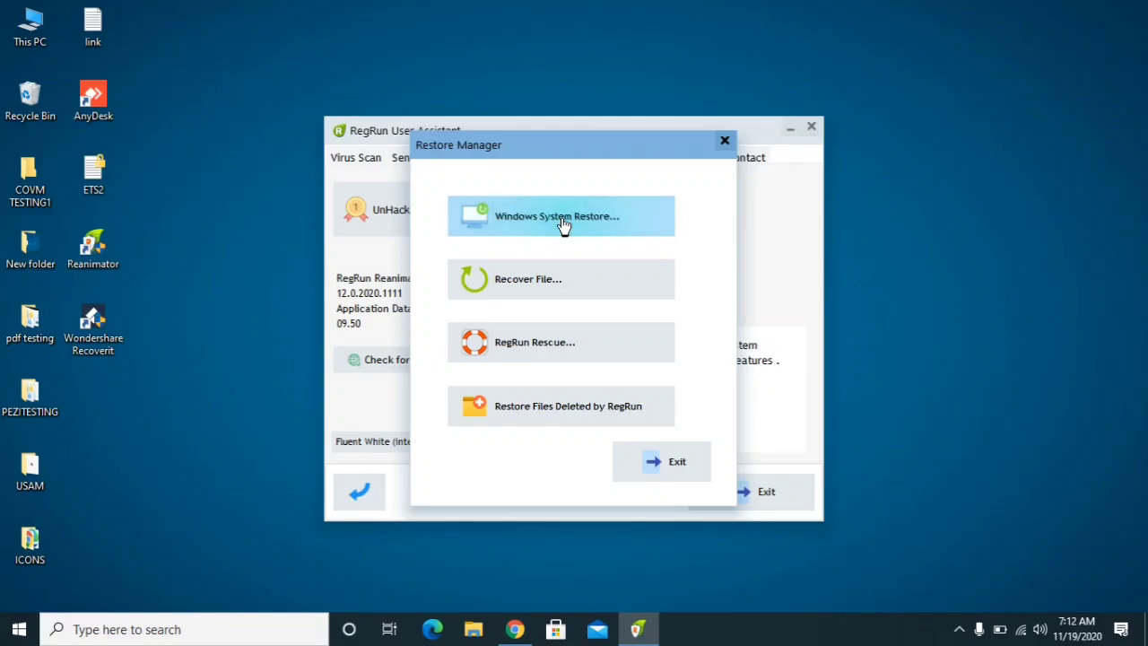
left_click(540, 293)
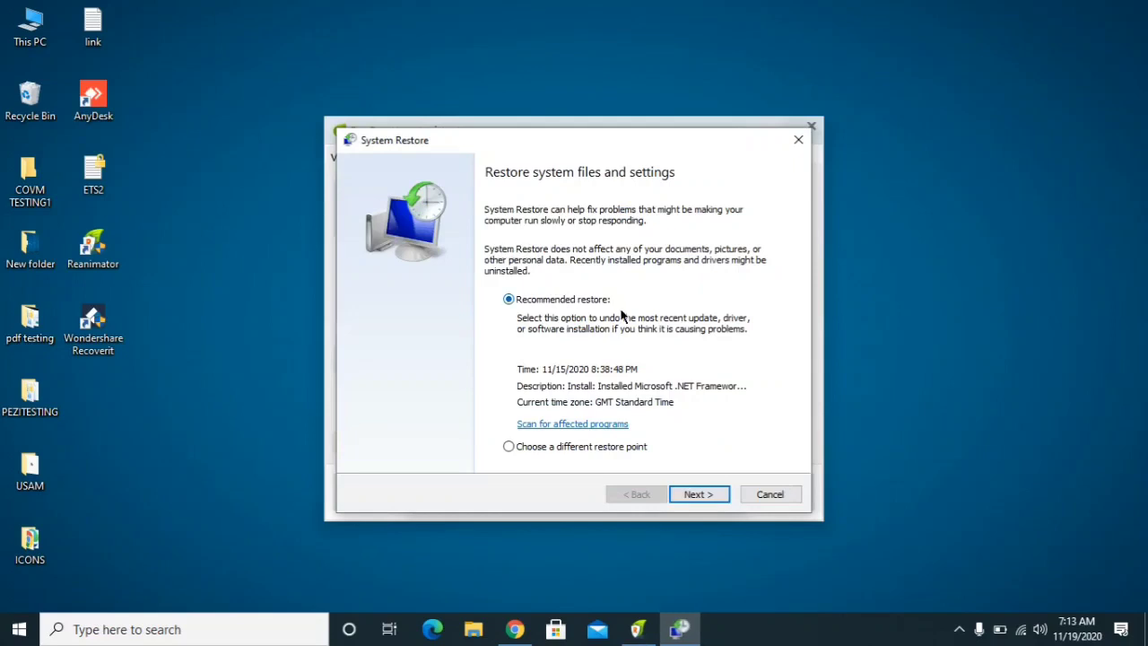
Choose a different restore point, settle on the 8:37:27 PM Visual C++ entry, and continue
left_click(509, 447)
left_click(696, 494)
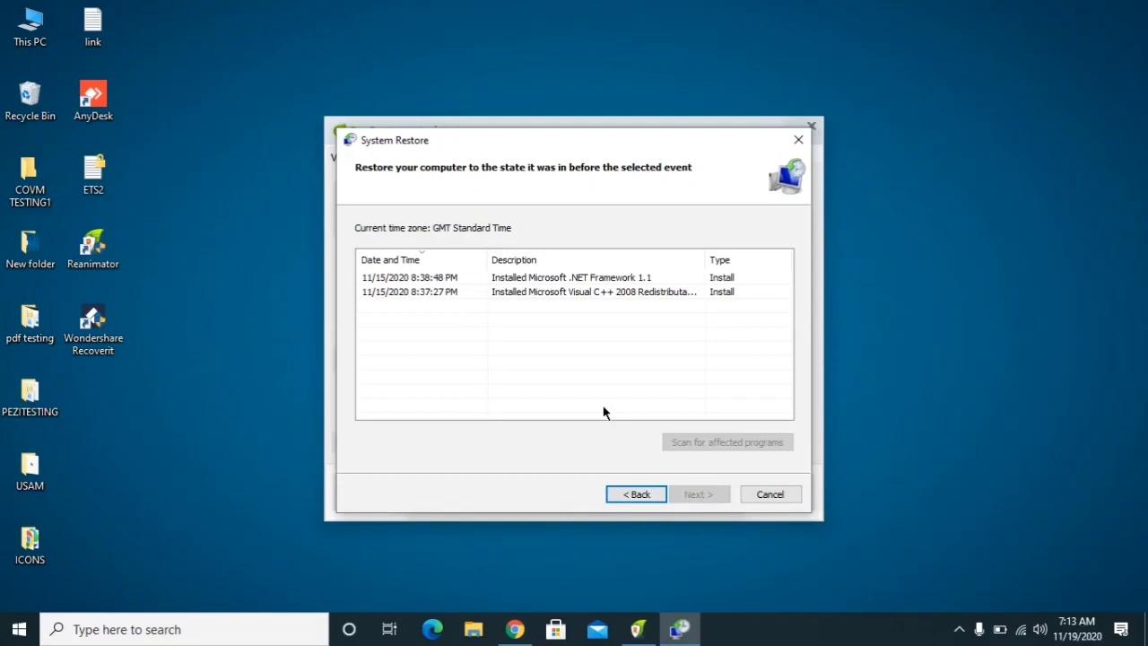
left_click(414, 298)
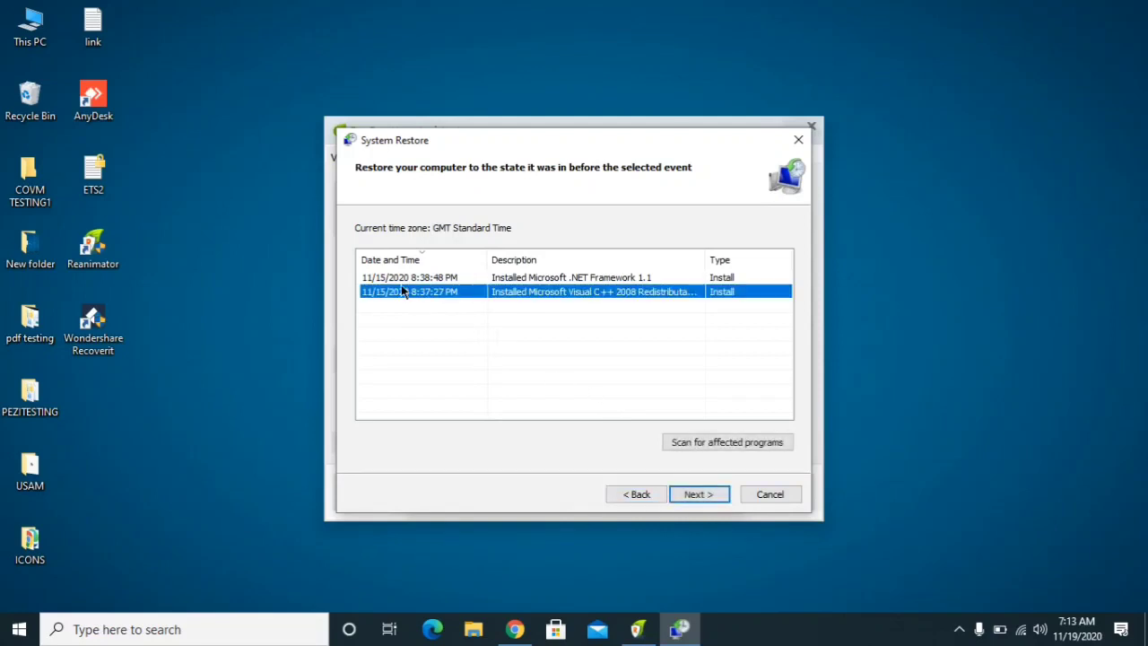
left_click(395, 280)
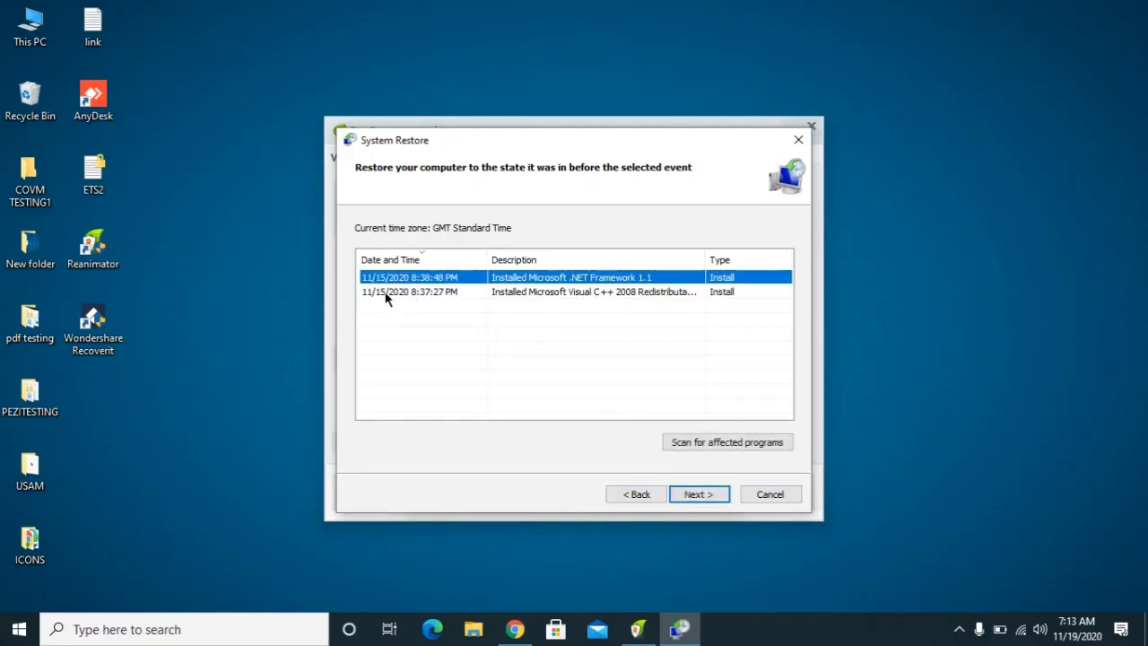
left_click(389, 295)
left_click(400, 283)
left_click(434, 295)
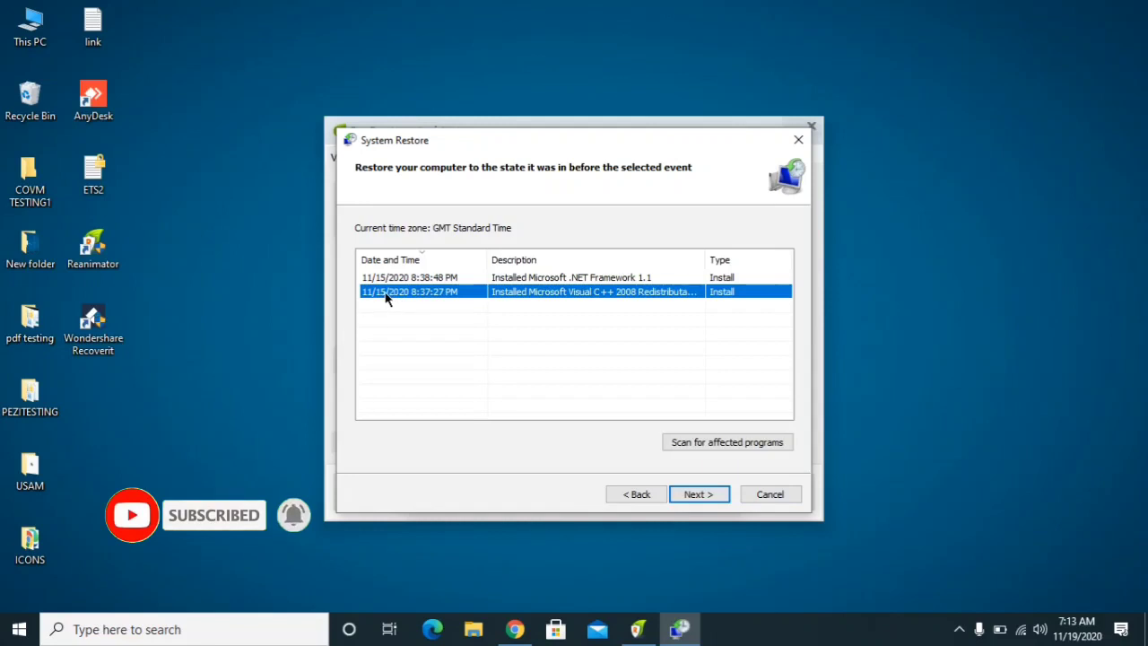
left_click(700, 495)
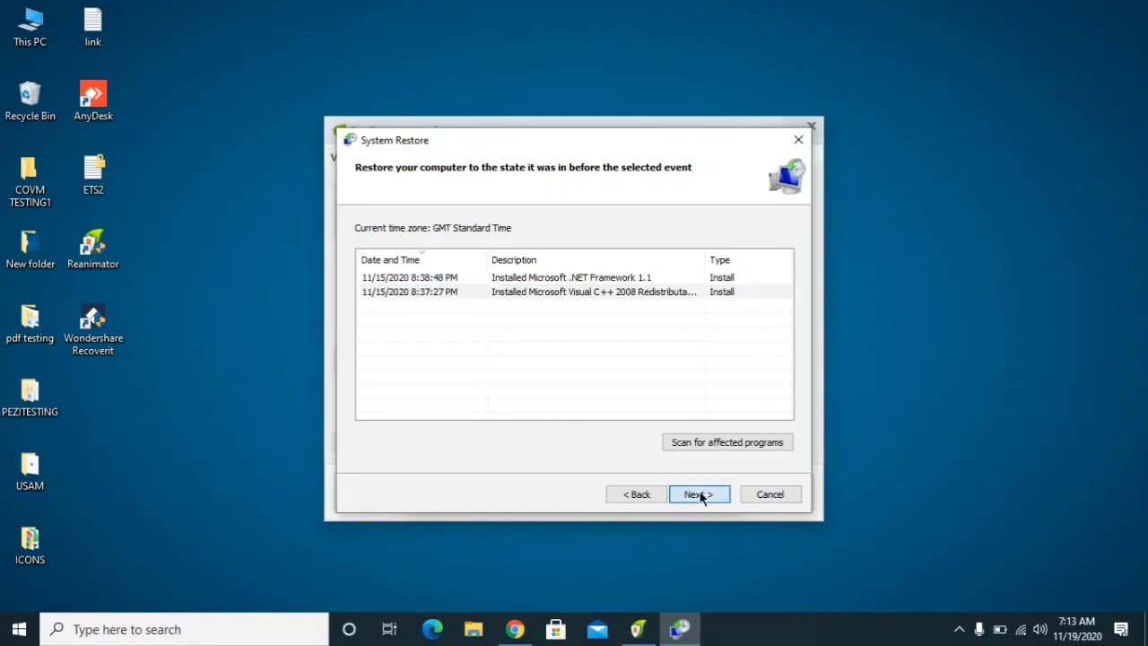
left_click(701, 496)
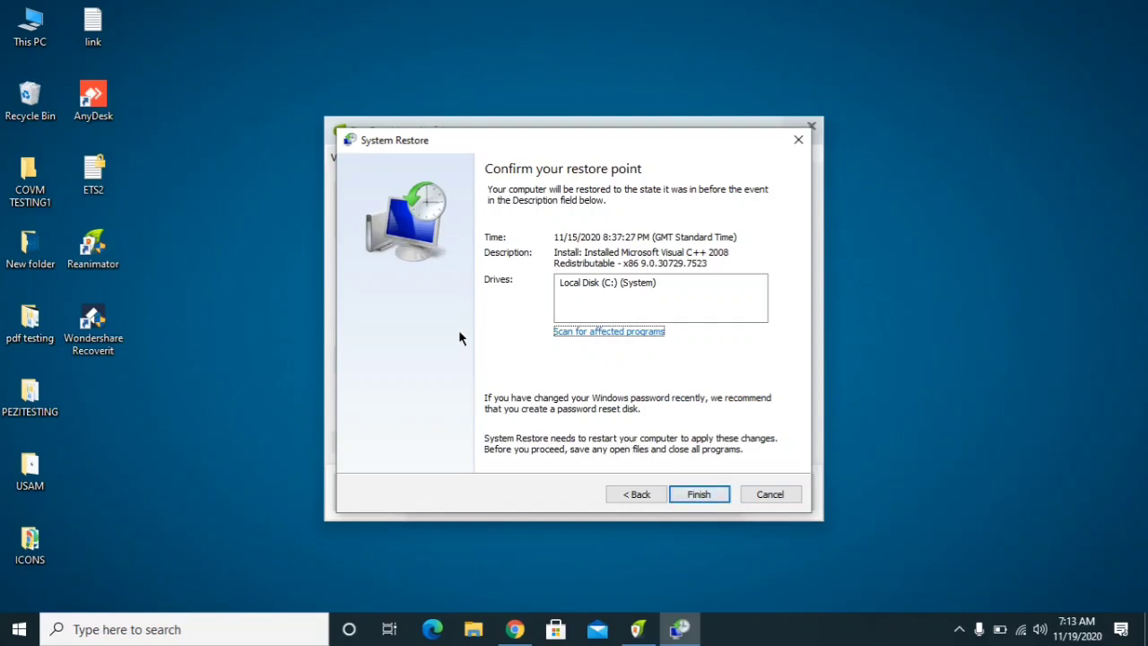
Close System Restore, the Restore Manager and the RegRun User Assistant without restoring
left_click(799, 142)
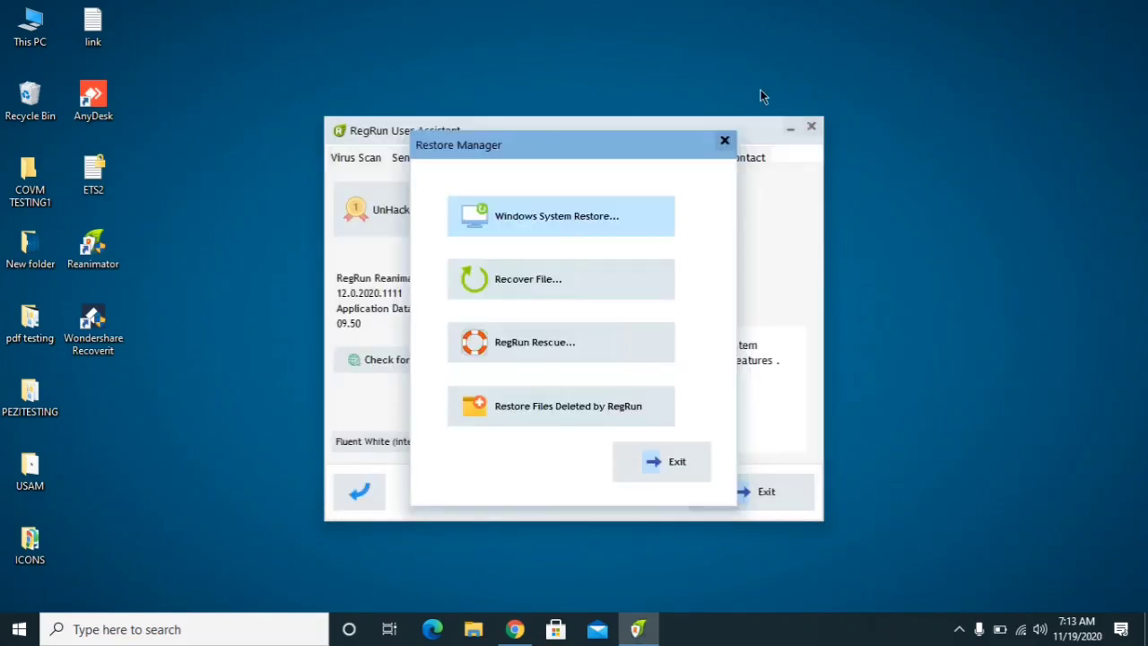
left_click(724, 143)
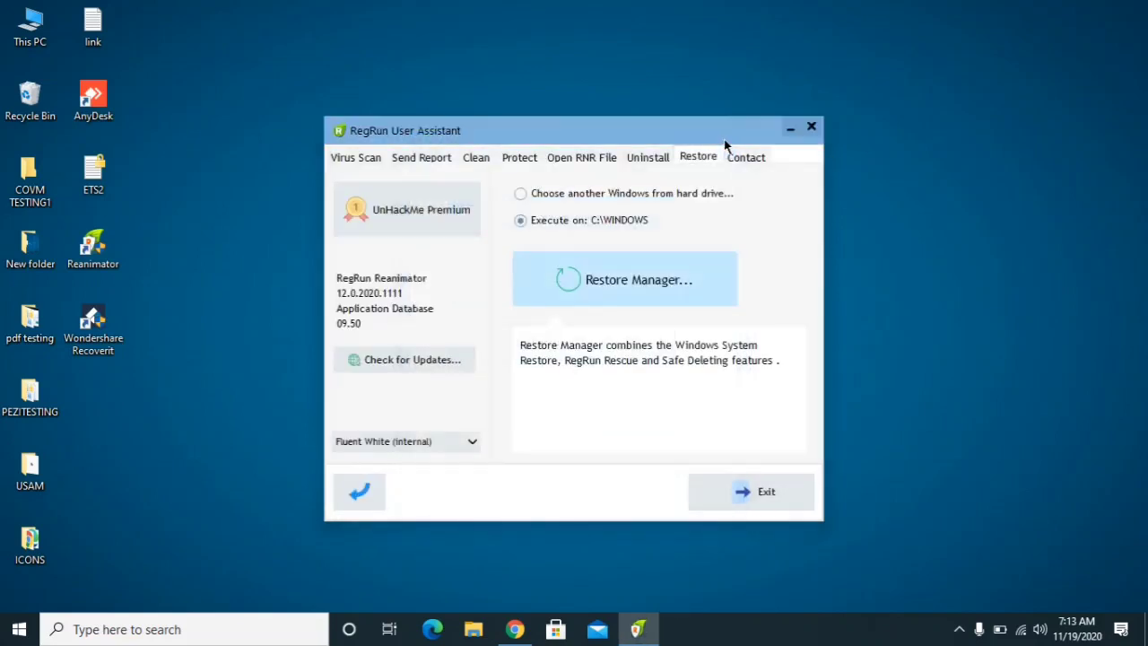
left_click(812, 127)
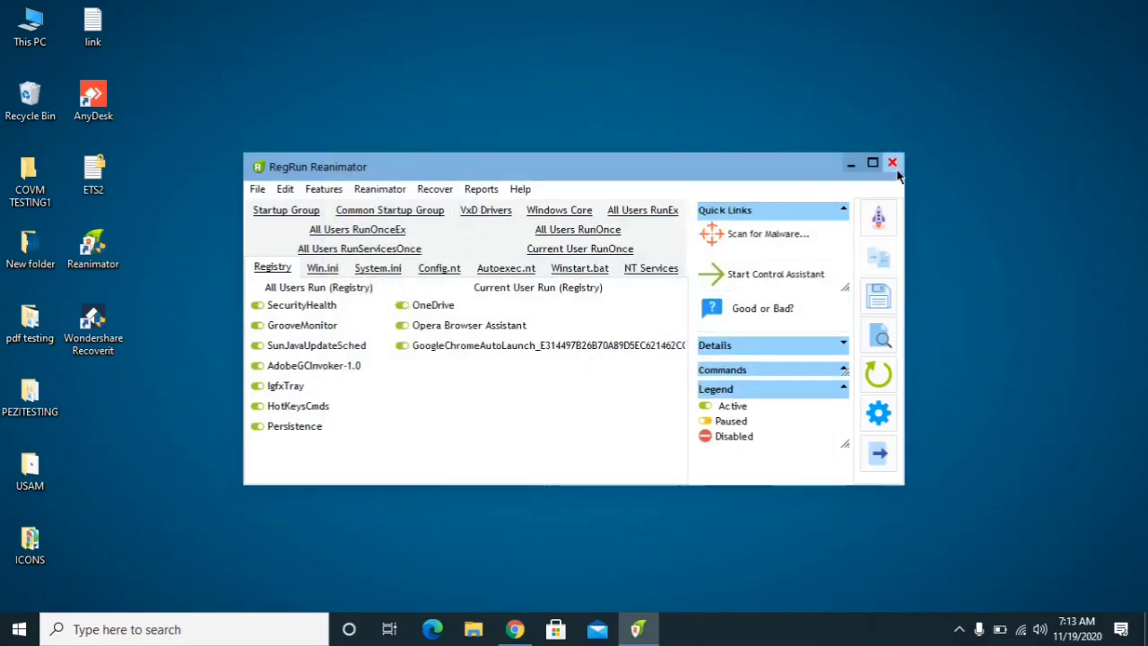
Close RegRun Reanimator, glance at the Apowersoft page in Chrome, minimise it, and launch File Explorer
left_click(893, 164)
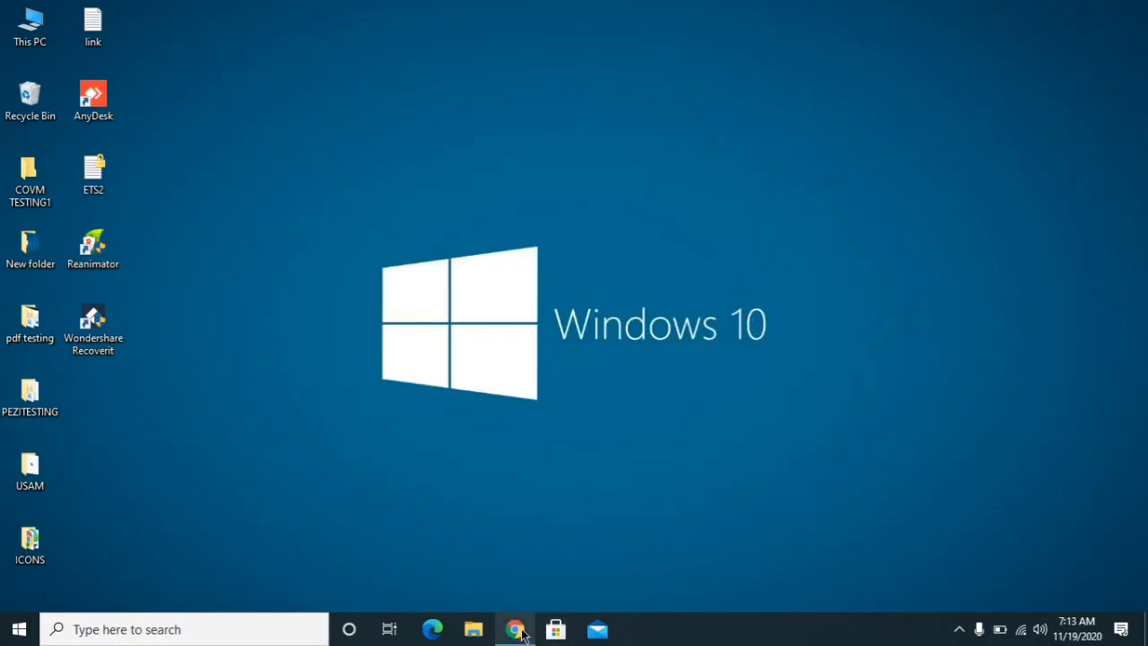
mouse_move(516, 633)
left_click(496, 577)
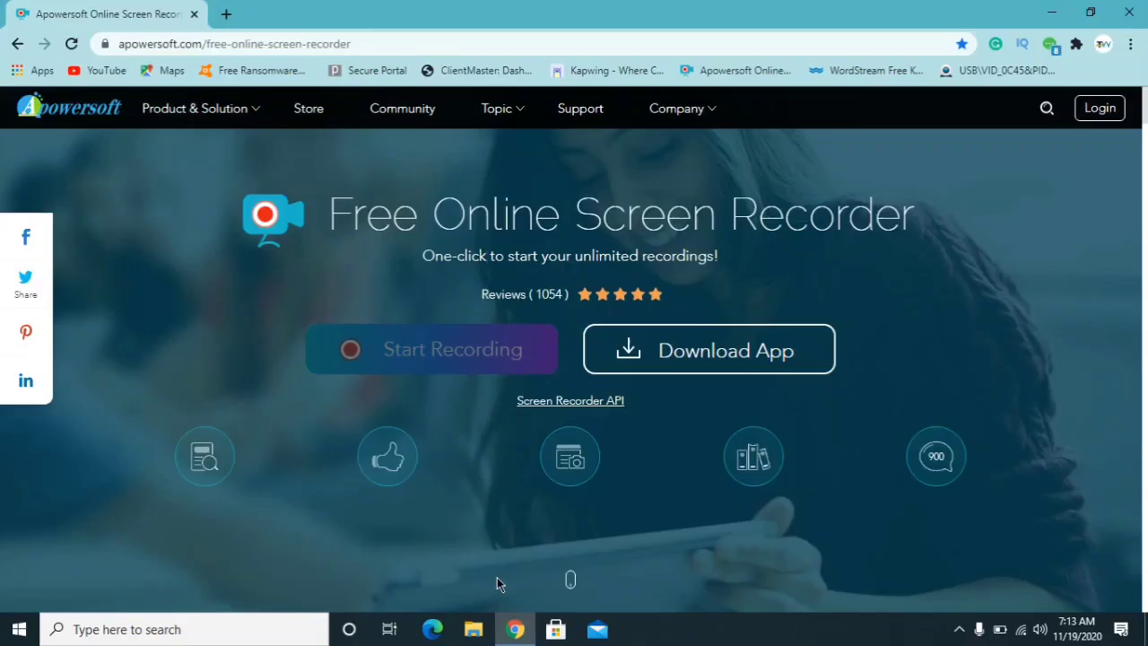
left_click(1047, 16)
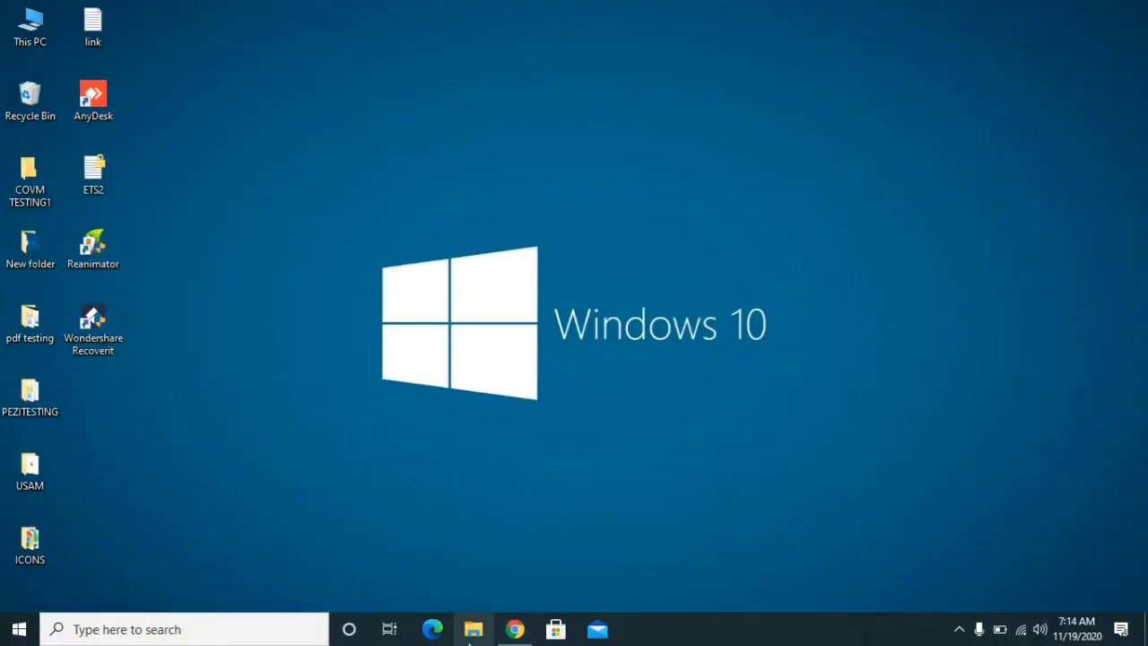
left_click(471, 630)
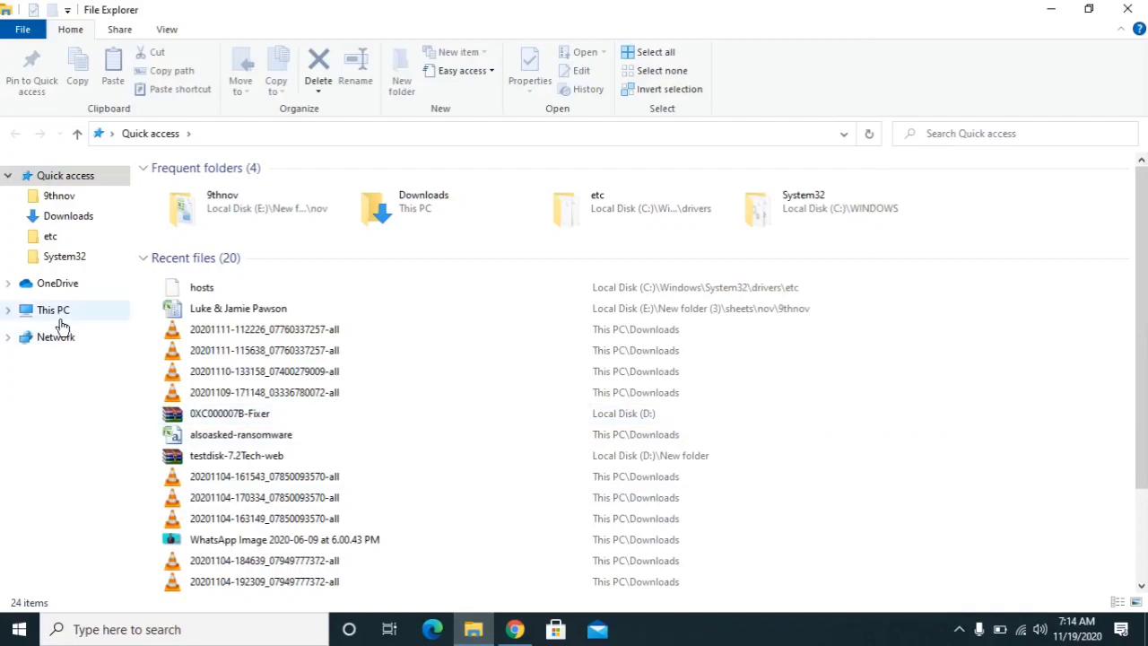
Go to D:\New folder and extract the testdisk-7.2Tech-web archive there
left_click(57, 313)
double_click(453, 323)
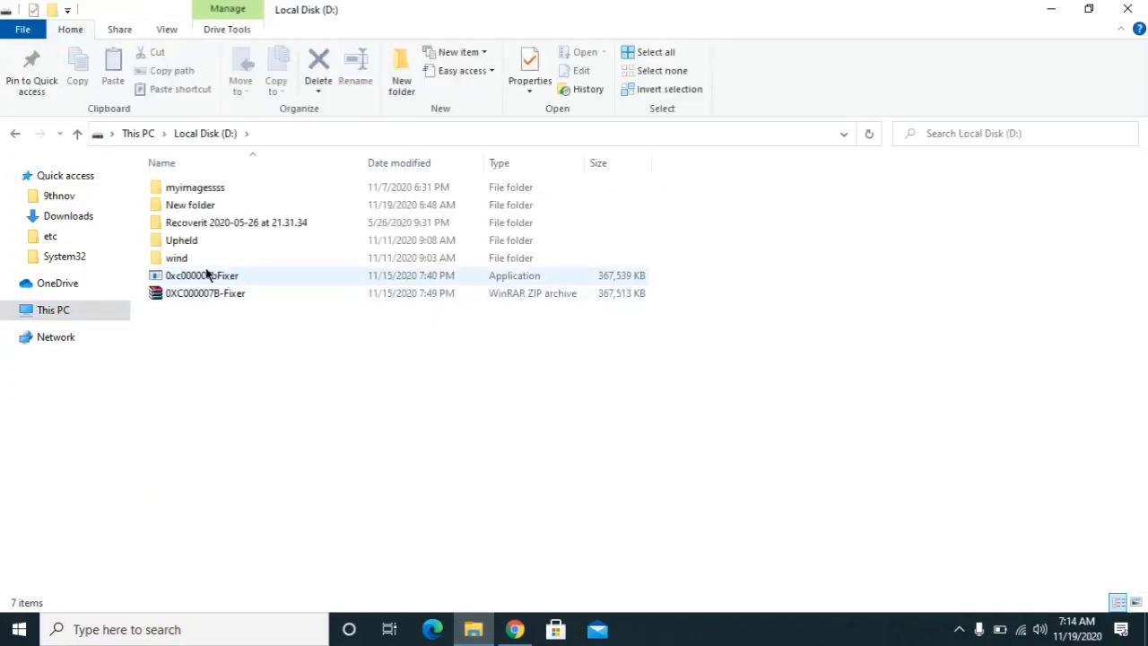
double_click(185, 205)
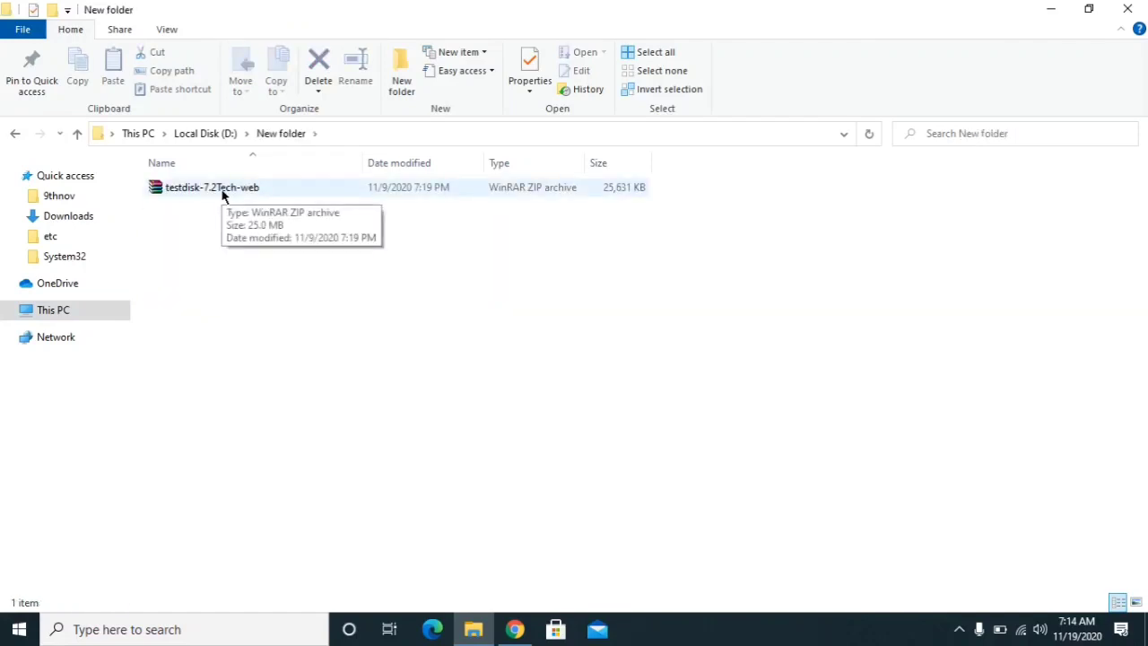
right_click(212, 194)
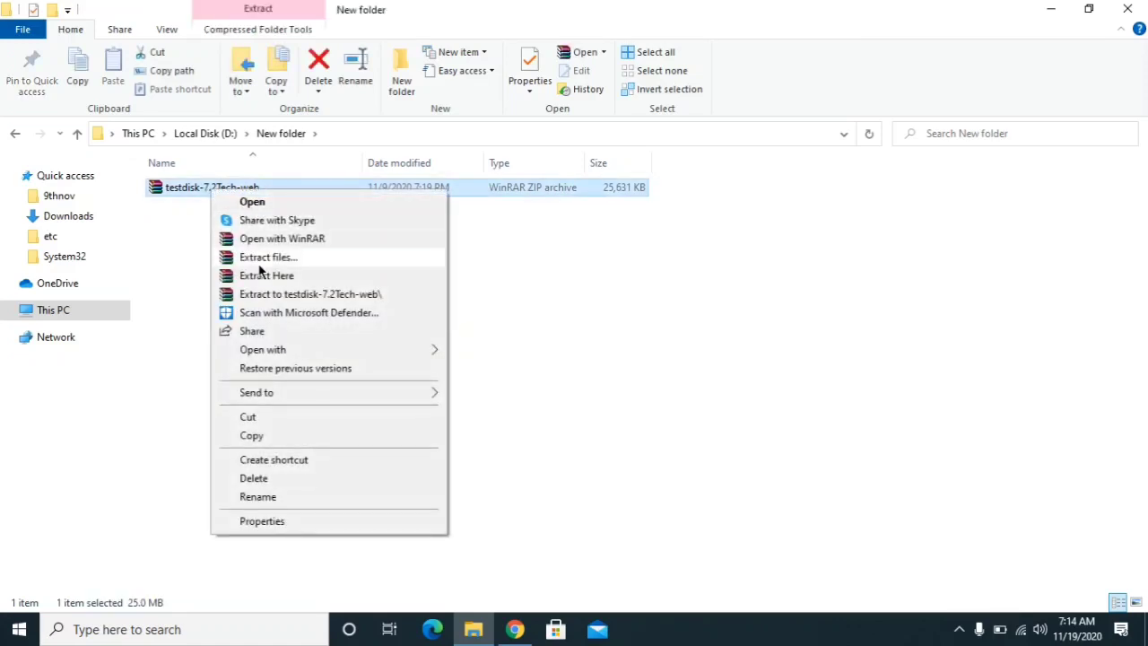
left_click(265, 276)
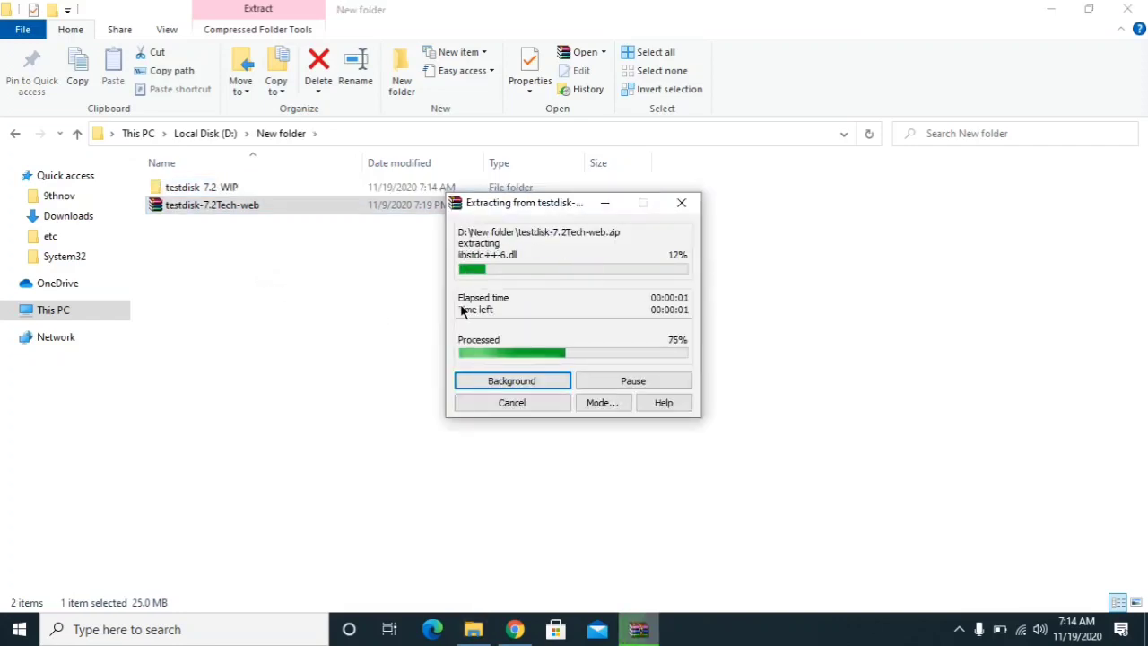
Open the testdisk-7.2-WIP folder and launch qphotorec_win
double_click(213, 188)
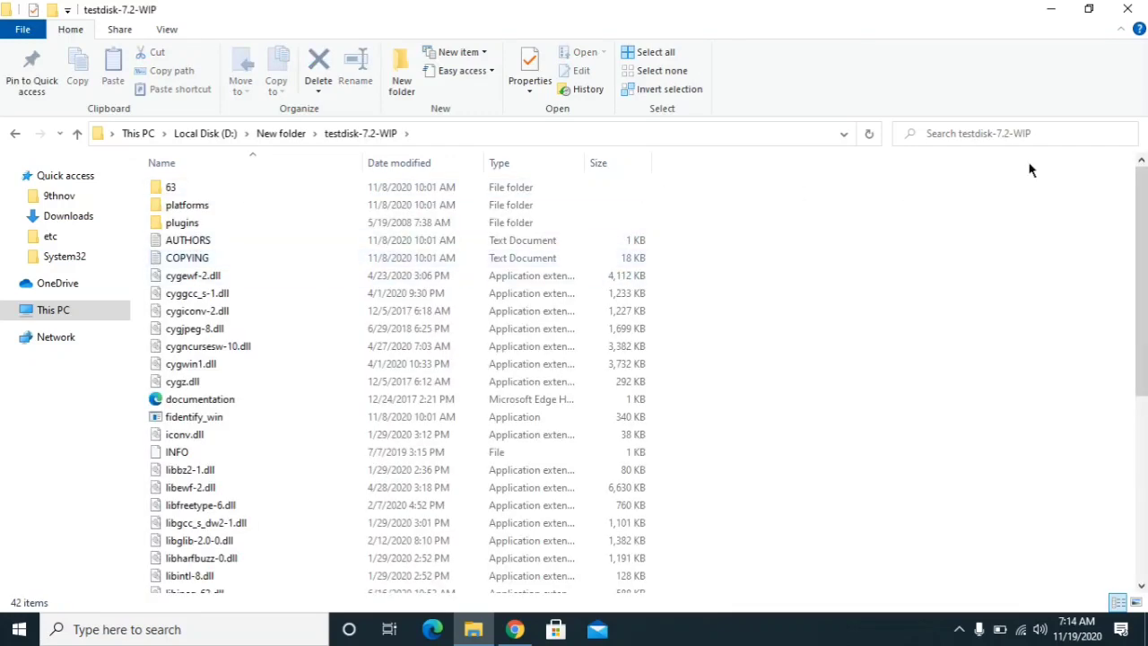
left_click_drag(1142, 203, 1141, 386)
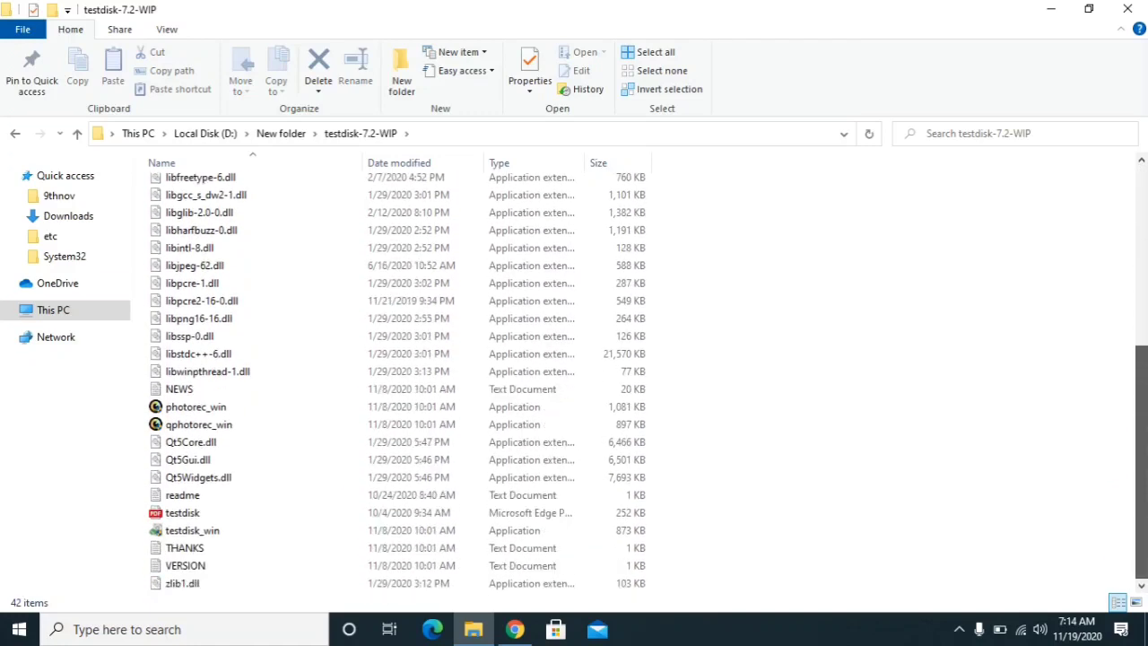
left_click(208, 429)
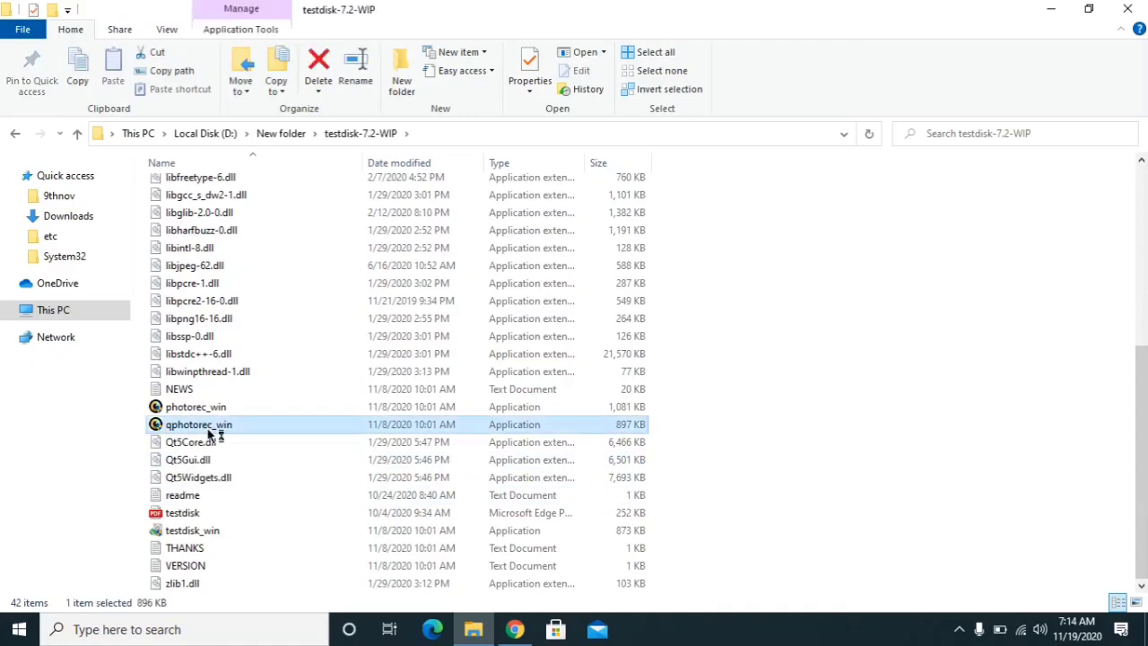
scroll(358, 434, "up", 6)
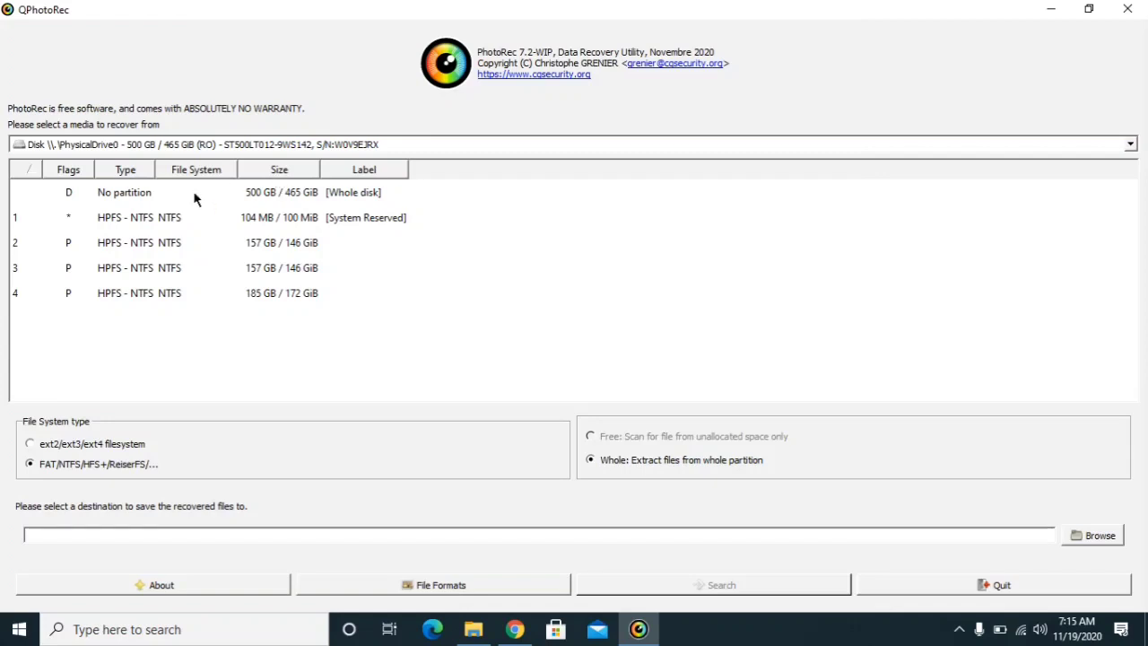
Choose the whole disk as the source, clear all file formats, and tick png
left_click(153, 191)
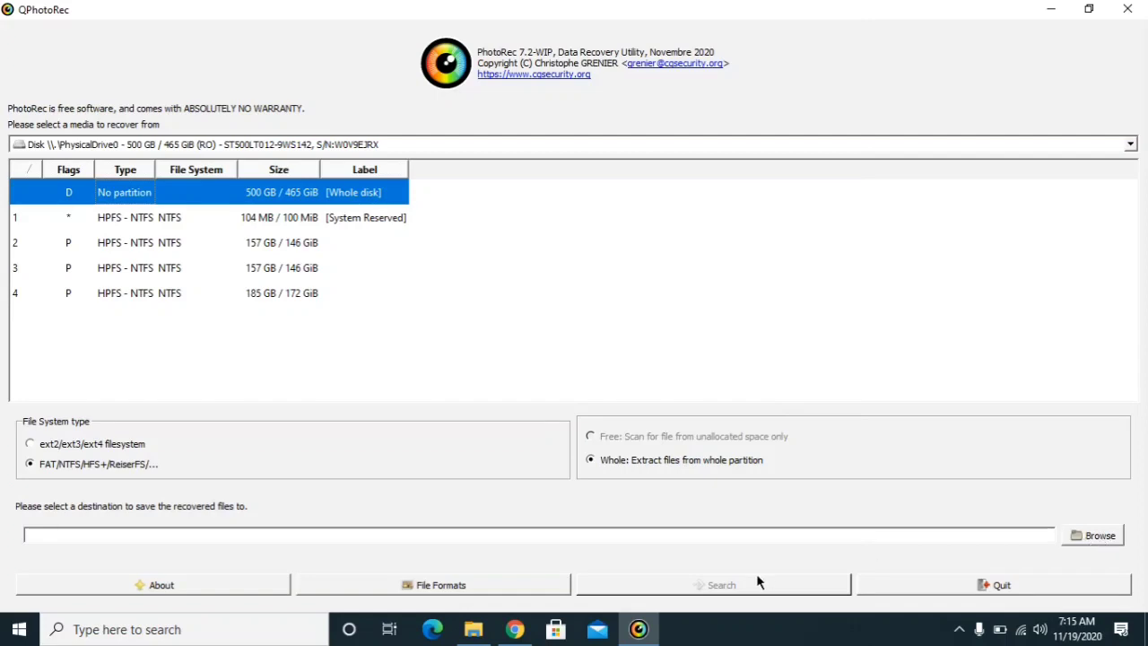
left_click(432, 584)
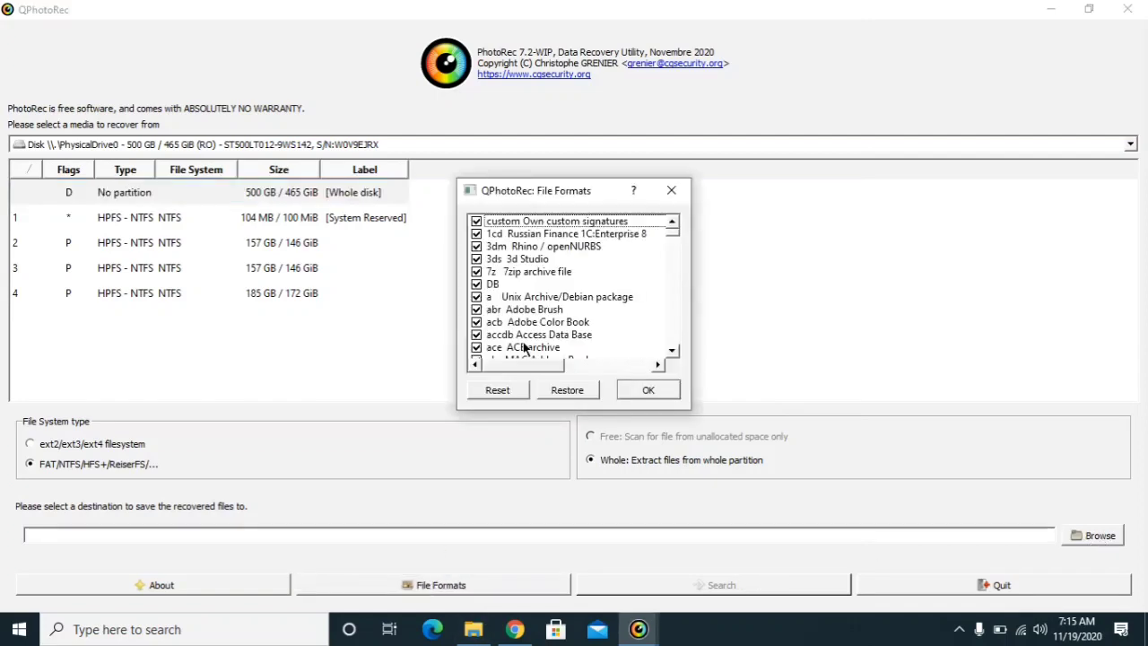
left_click(502, 393)
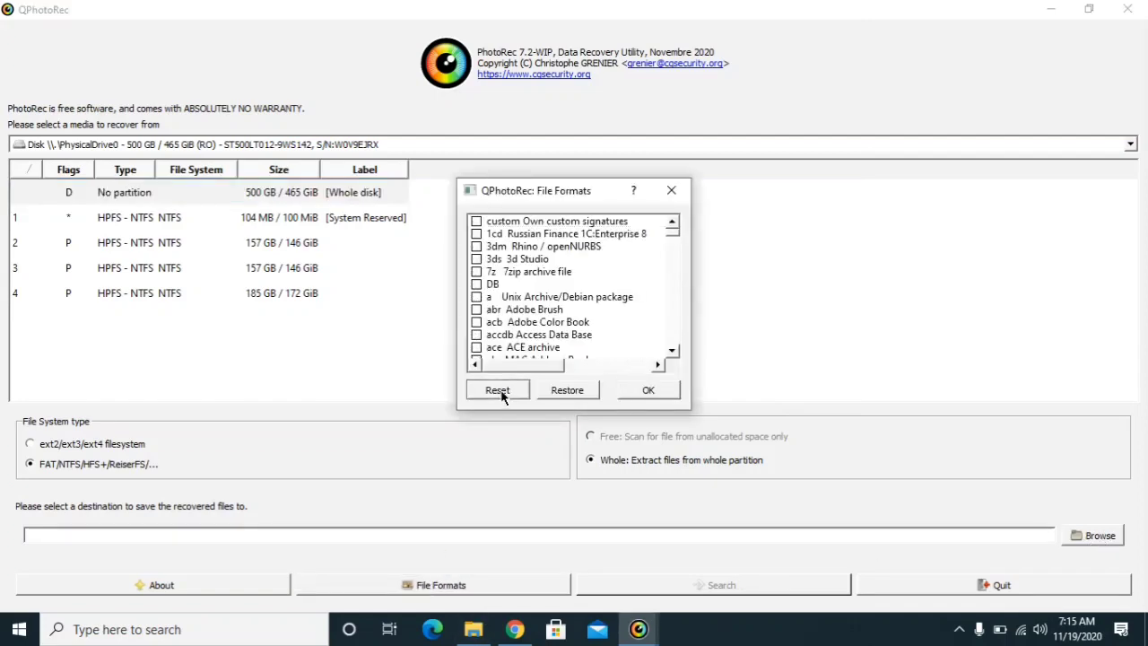
left_click(540, 311)
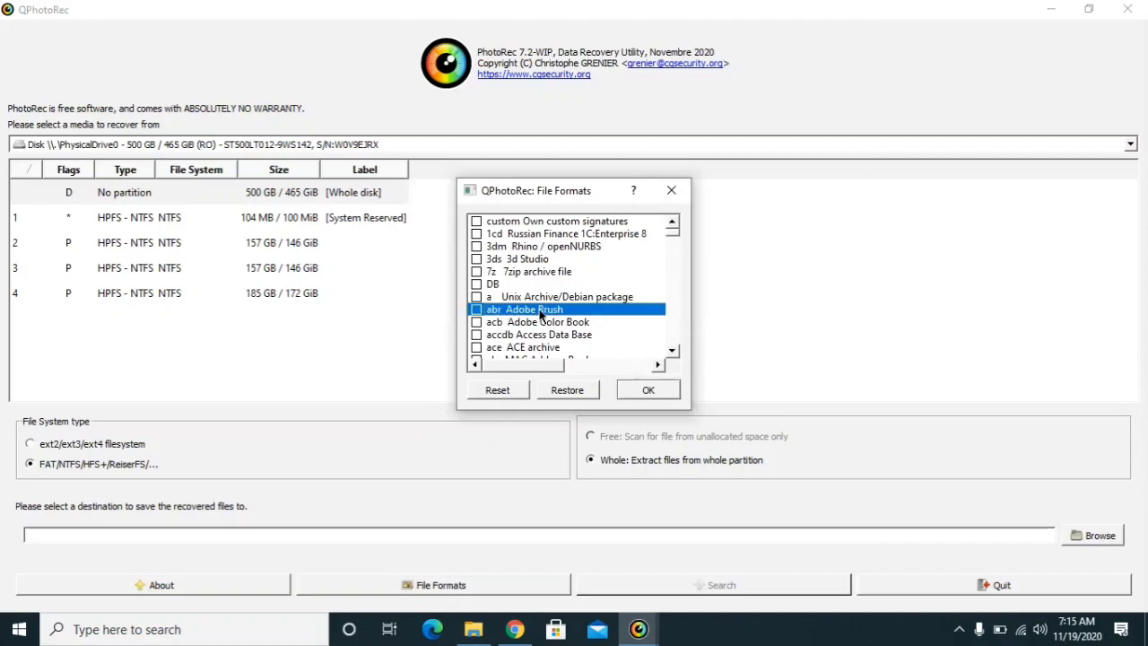
type("png")
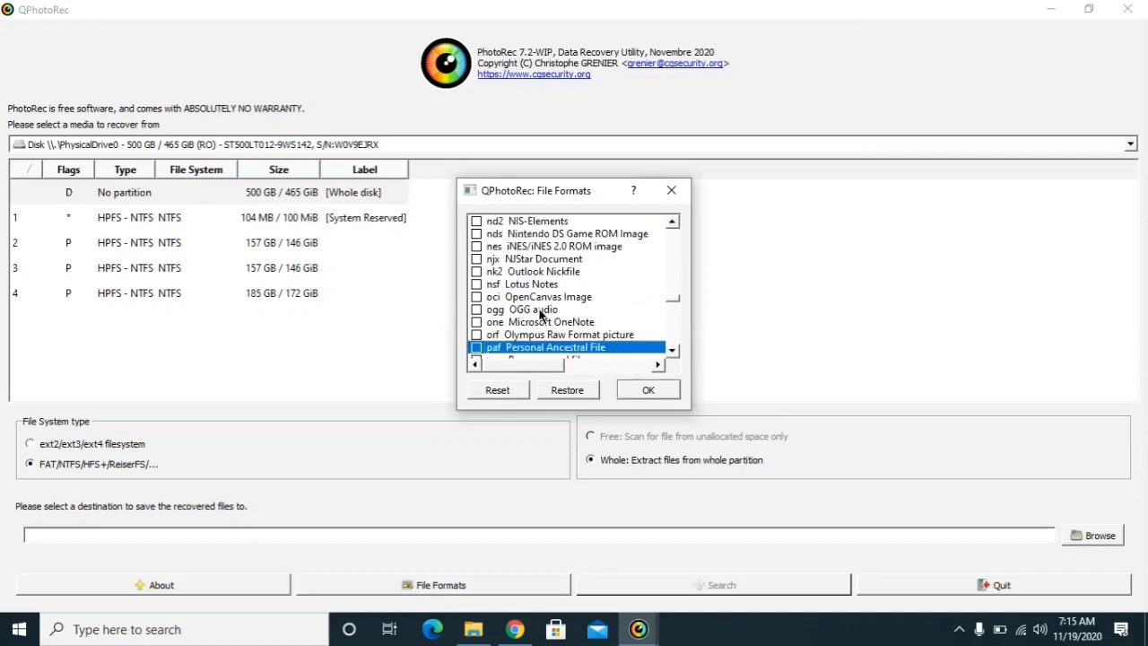
left_click(476, 347)
Tick the jpg and pdf formats as well and confirm the format selection
left_click(506, 296)
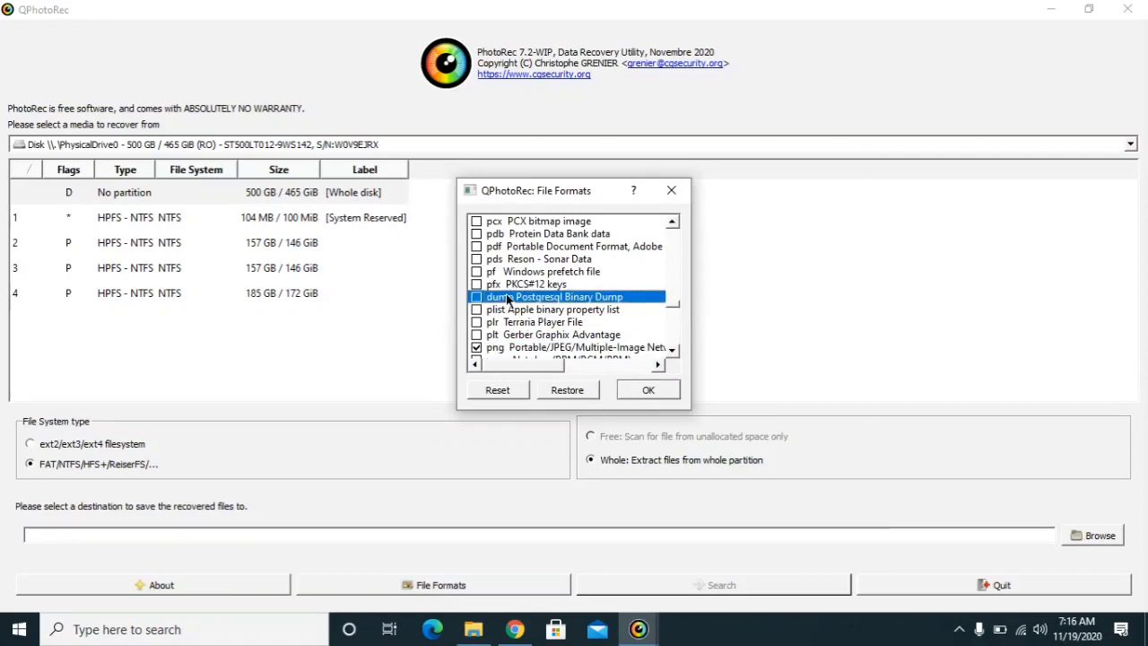
type("jpg")
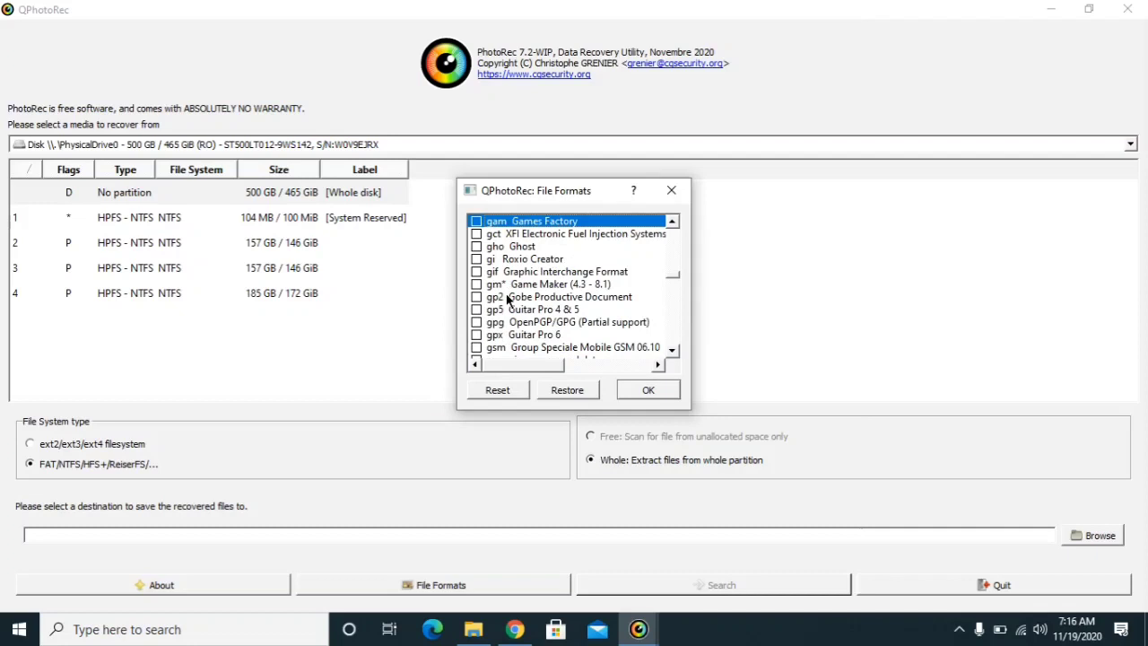
type("jp")
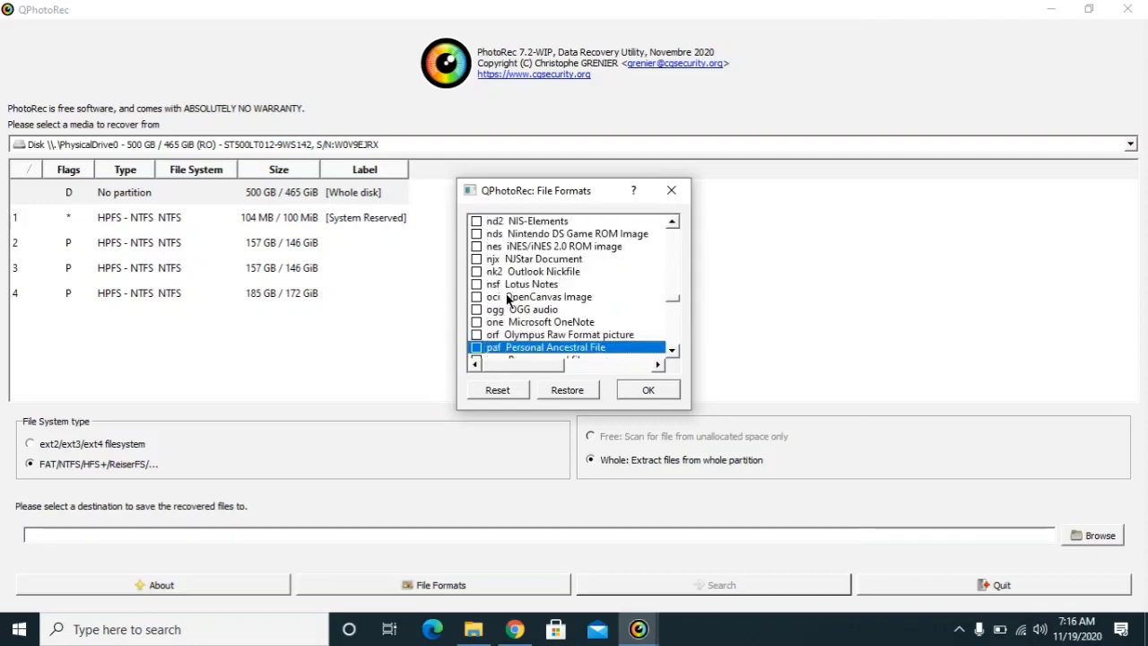
type("jp")
left_click(507, 299)
key("j")
key("p")
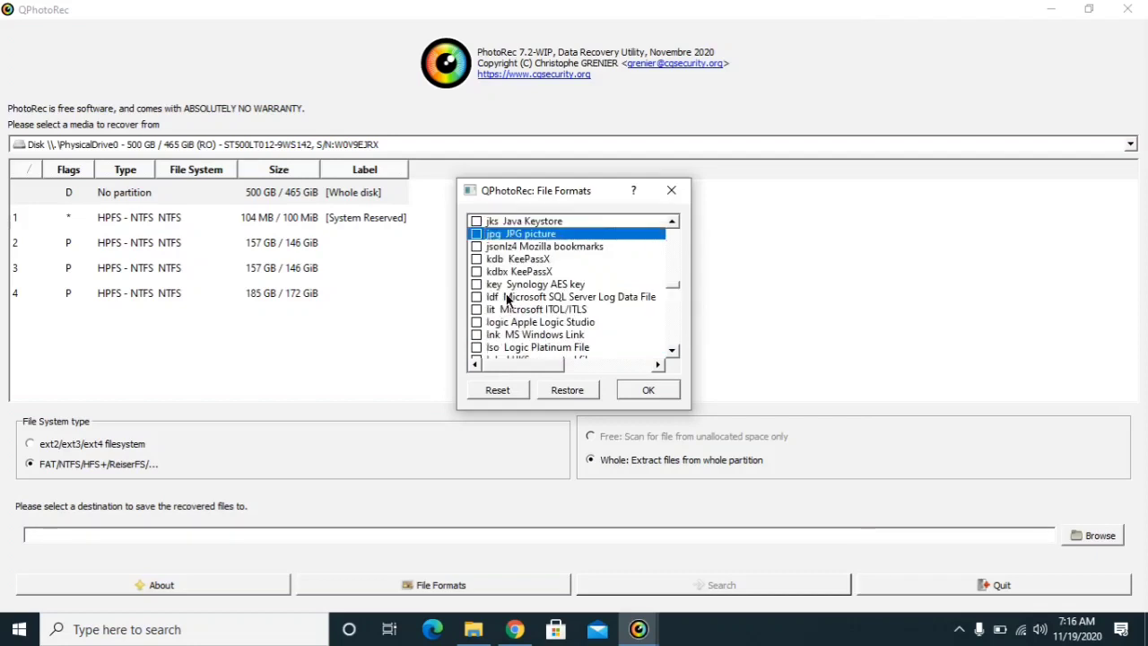
left_click(475, 234)
left_click(503, 260)
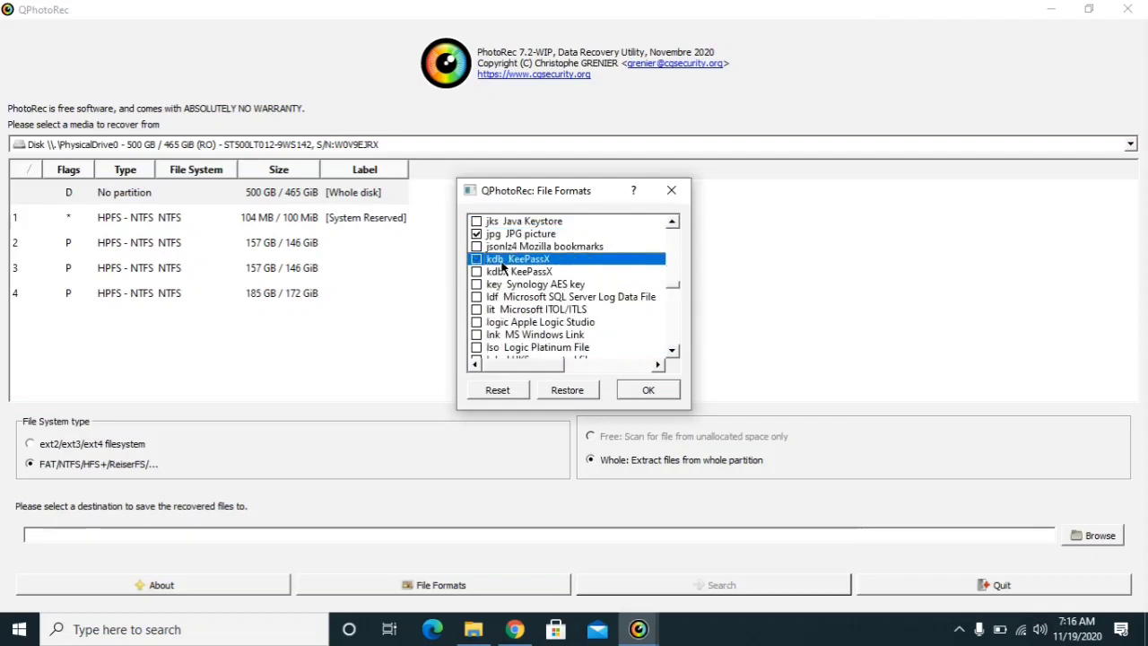
key("p")
key("d")
key("f")
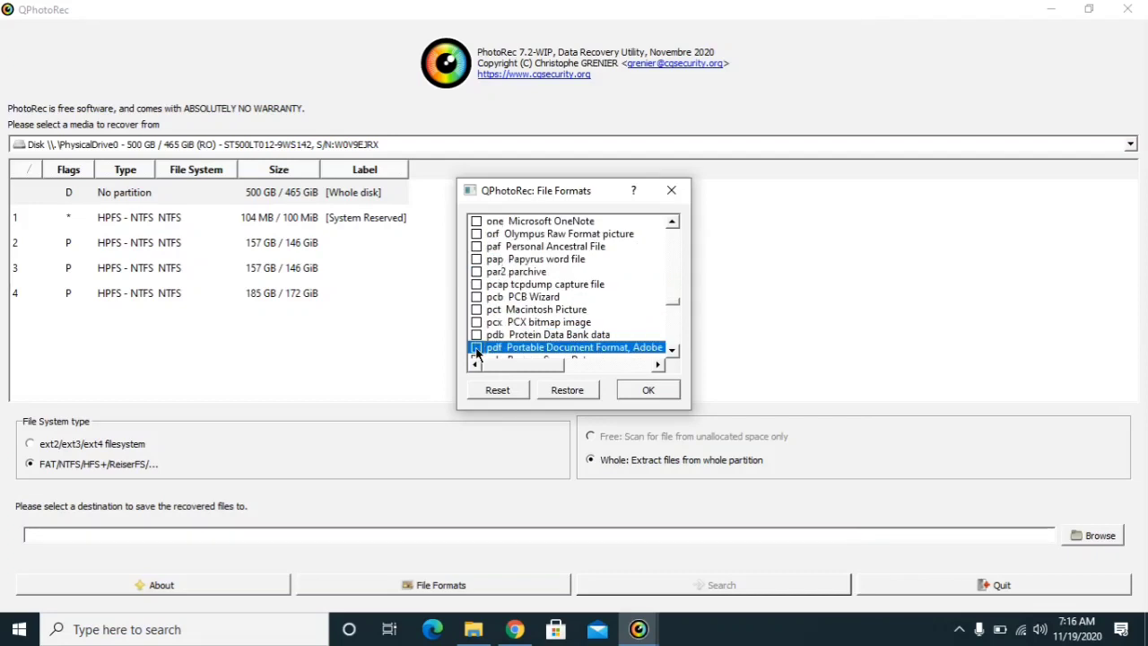
left_click(653, 390)
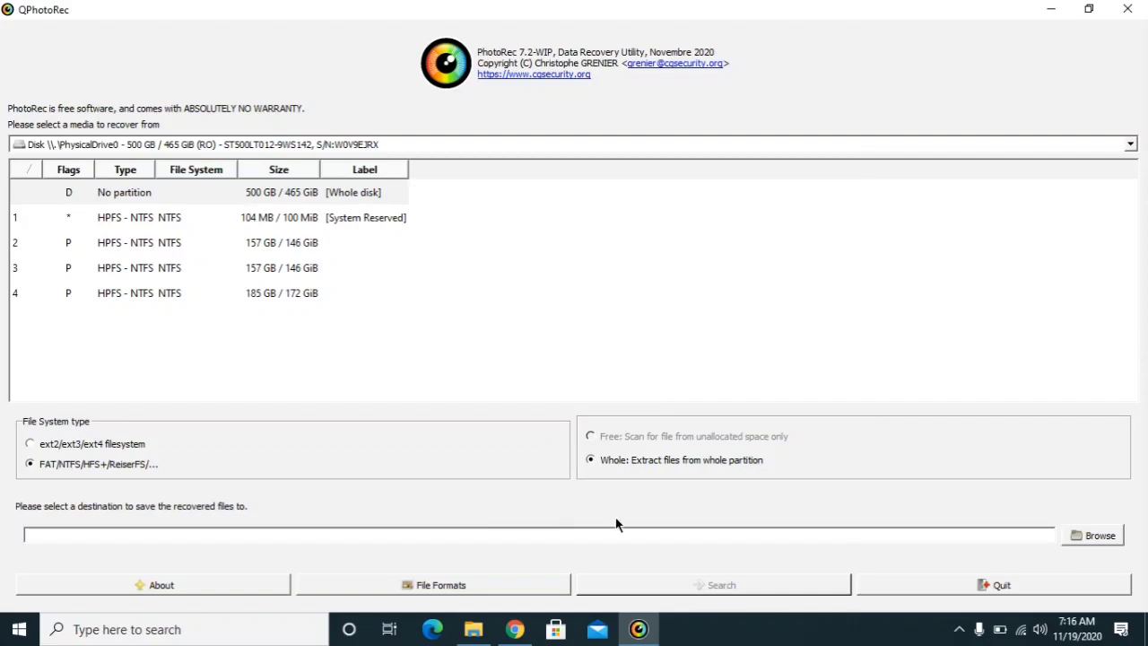
Set a new 'rec' folder in testdisk-7.2-WIP as the destination and start the search
left_click(1101, 537)
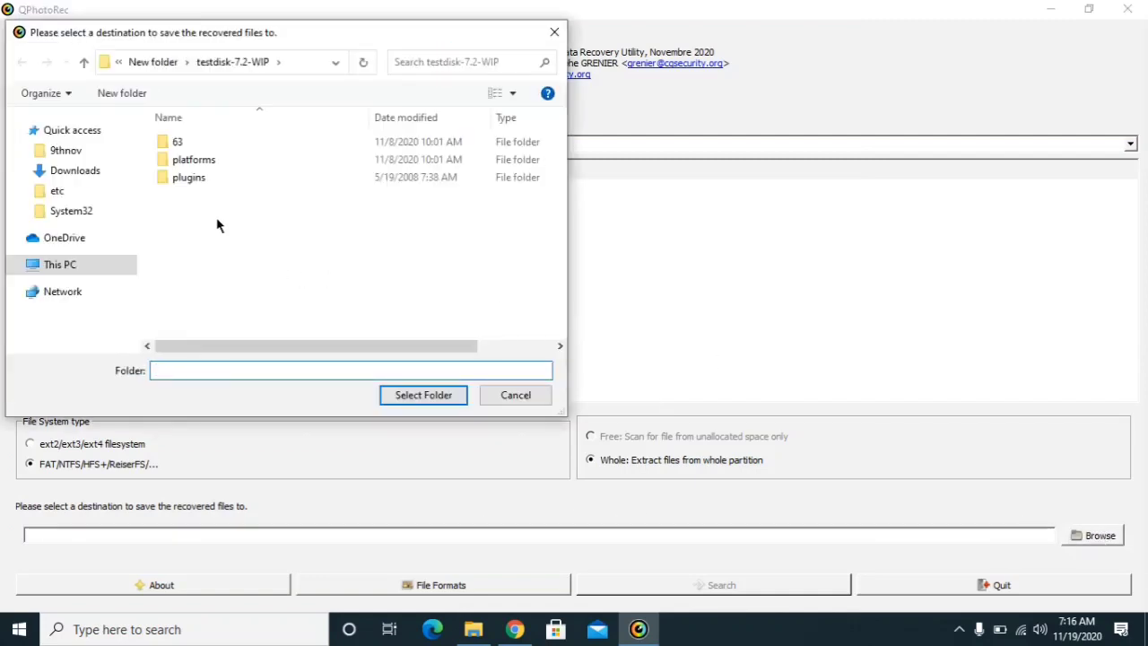
left_click(114, 95)
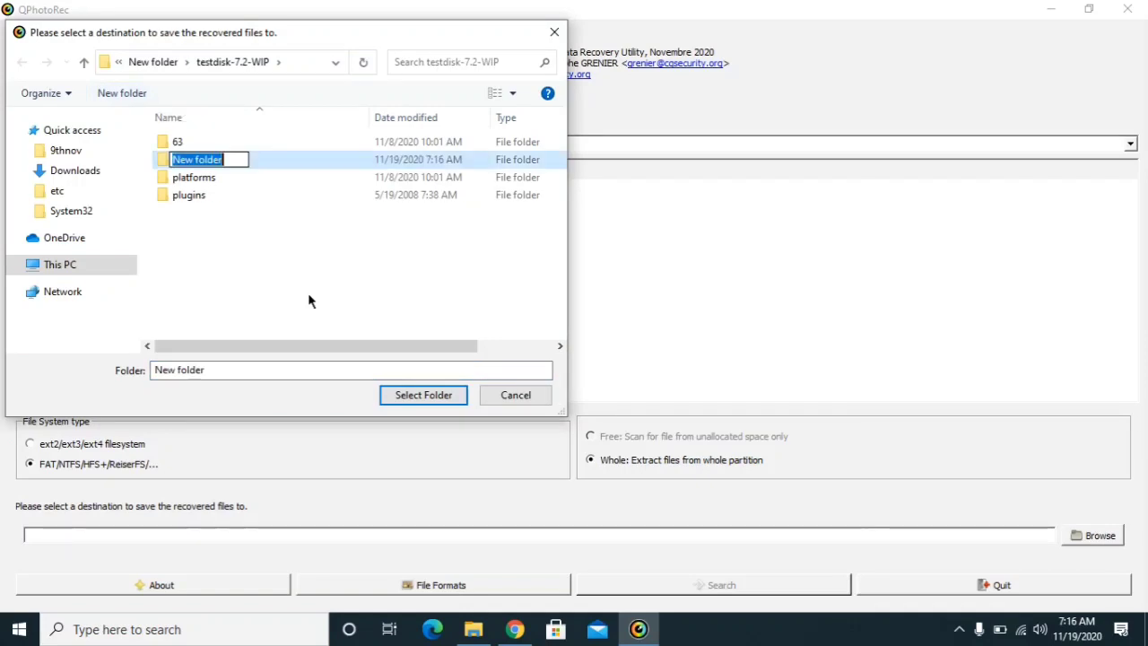
key("BackSpace")
type("rec")
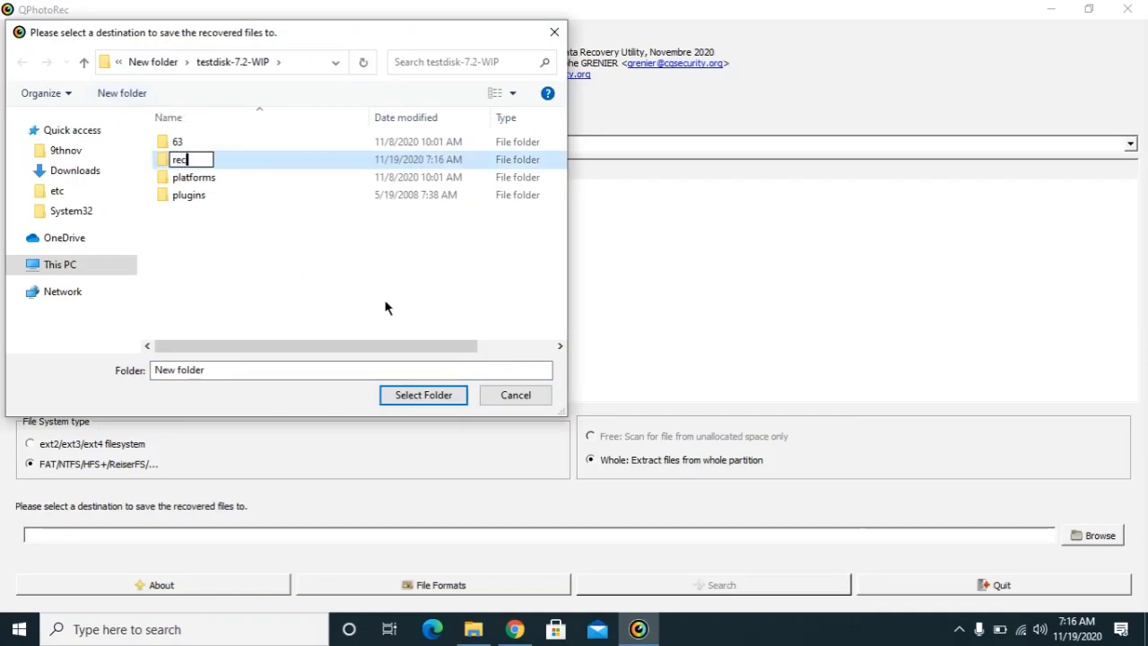
key("Return")
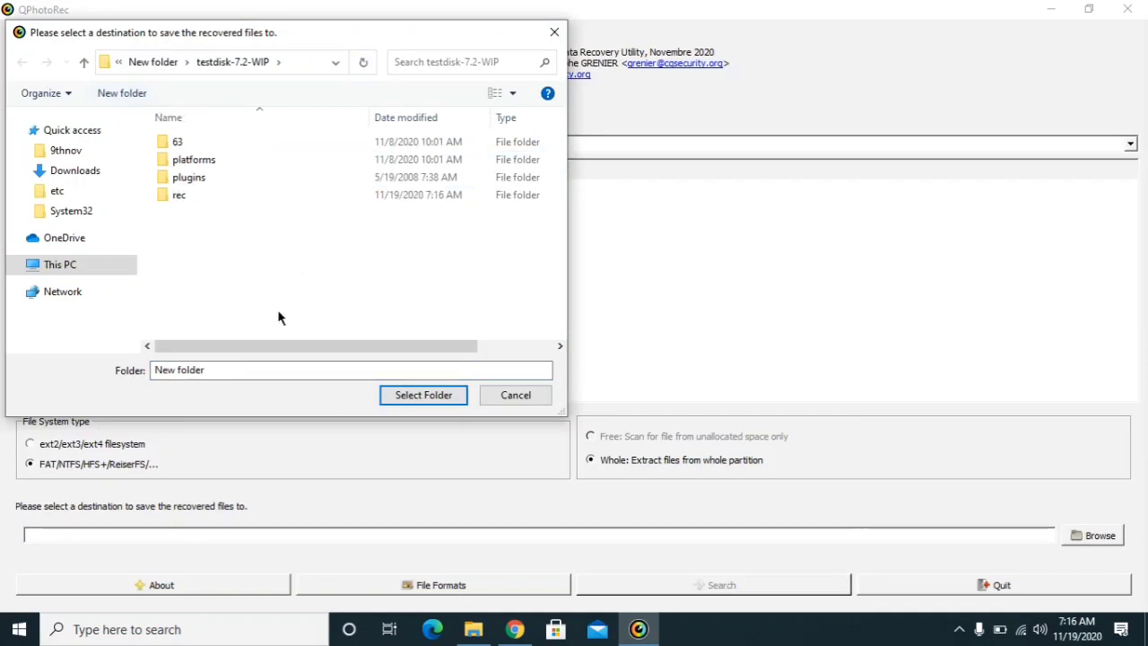
double_click(195, 198)
left_click(434, 399)
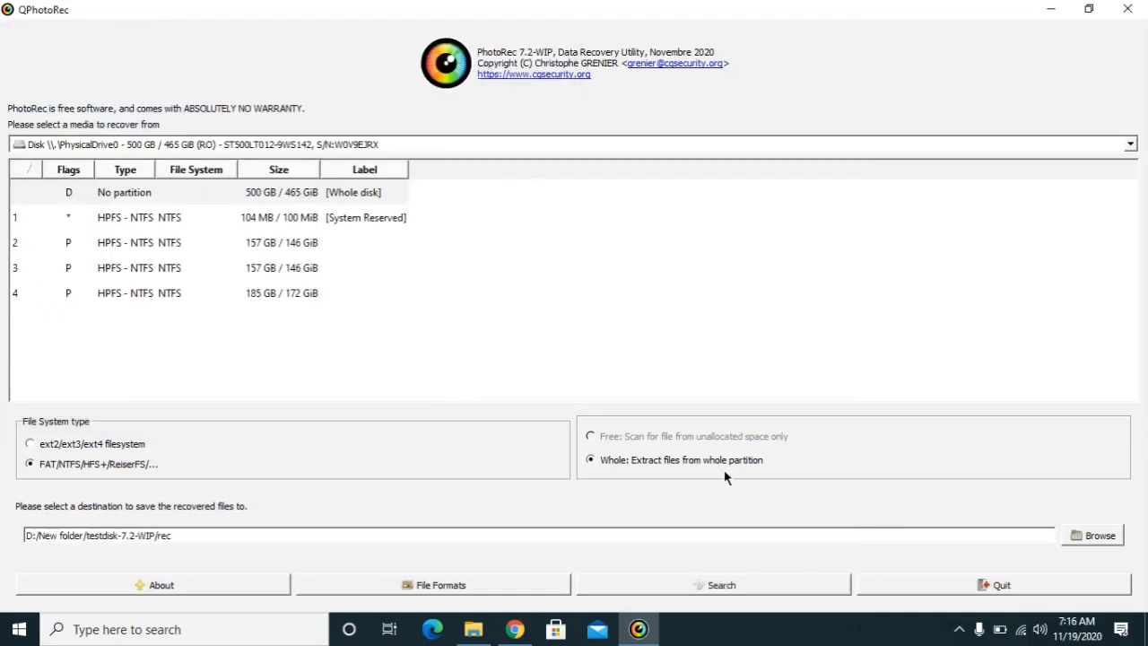
left_click(743, 583)
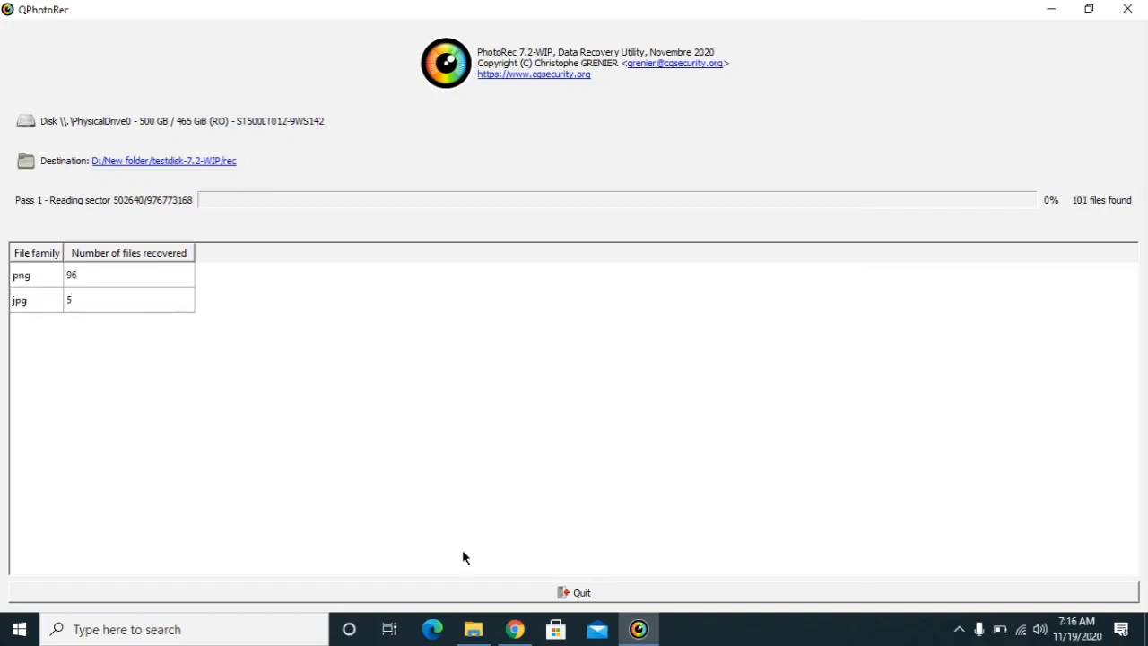
Browse the recovered images in rec\recup_dir.1 in File Explorer, then minimize Explorer
left_click(473, 628)
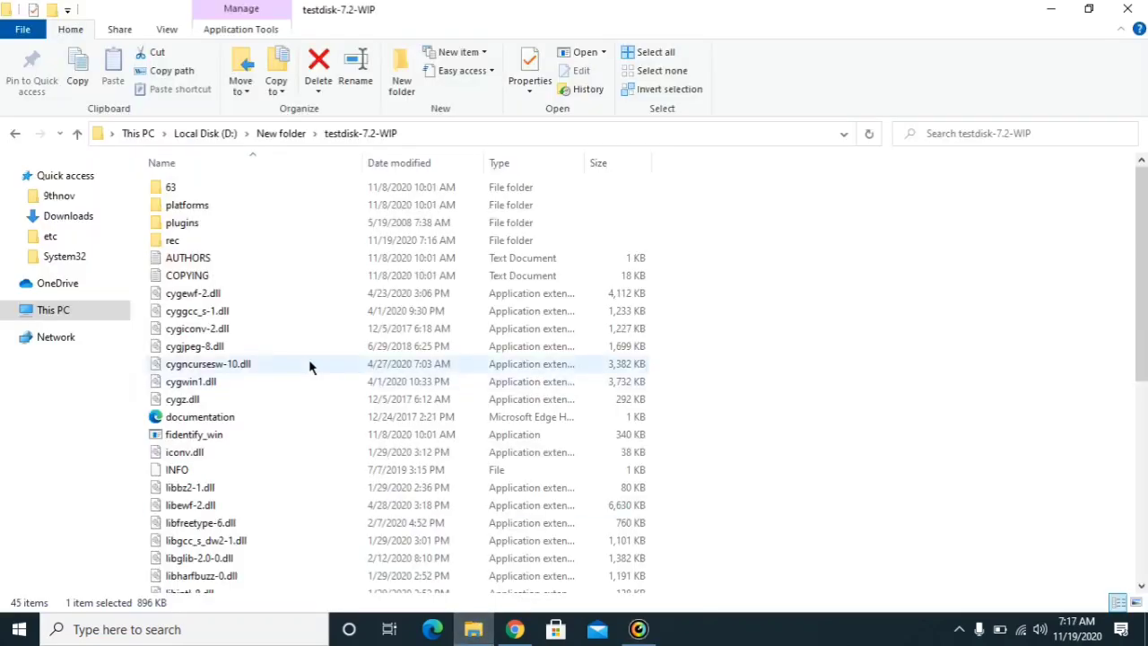
double_click(188, 244)
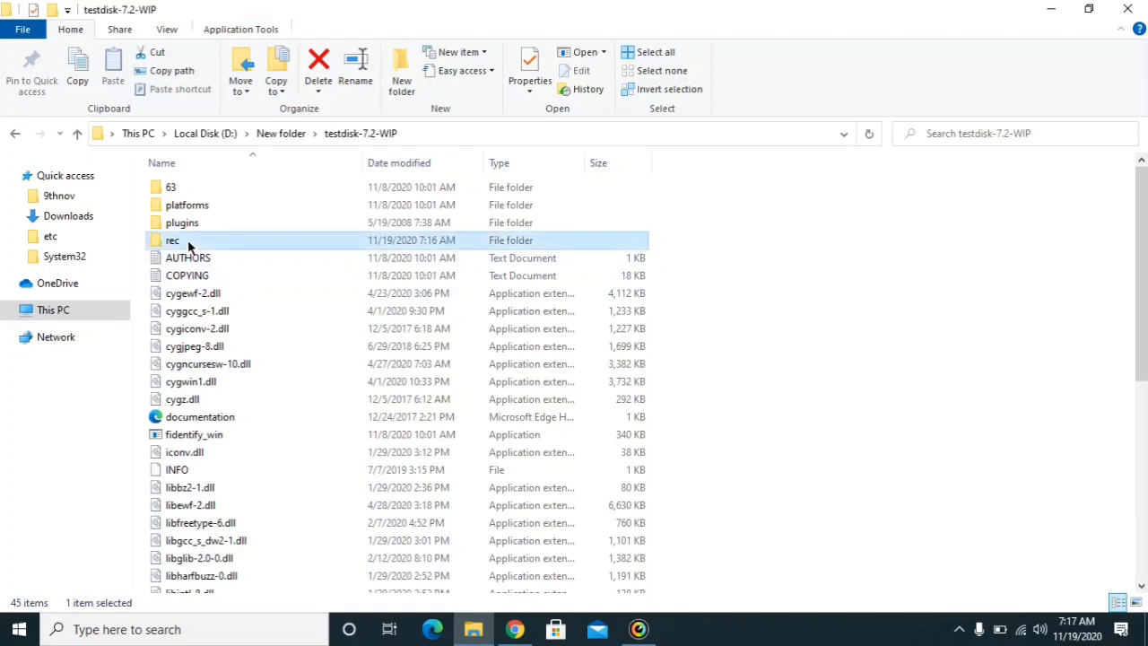
left_click(212, 191)
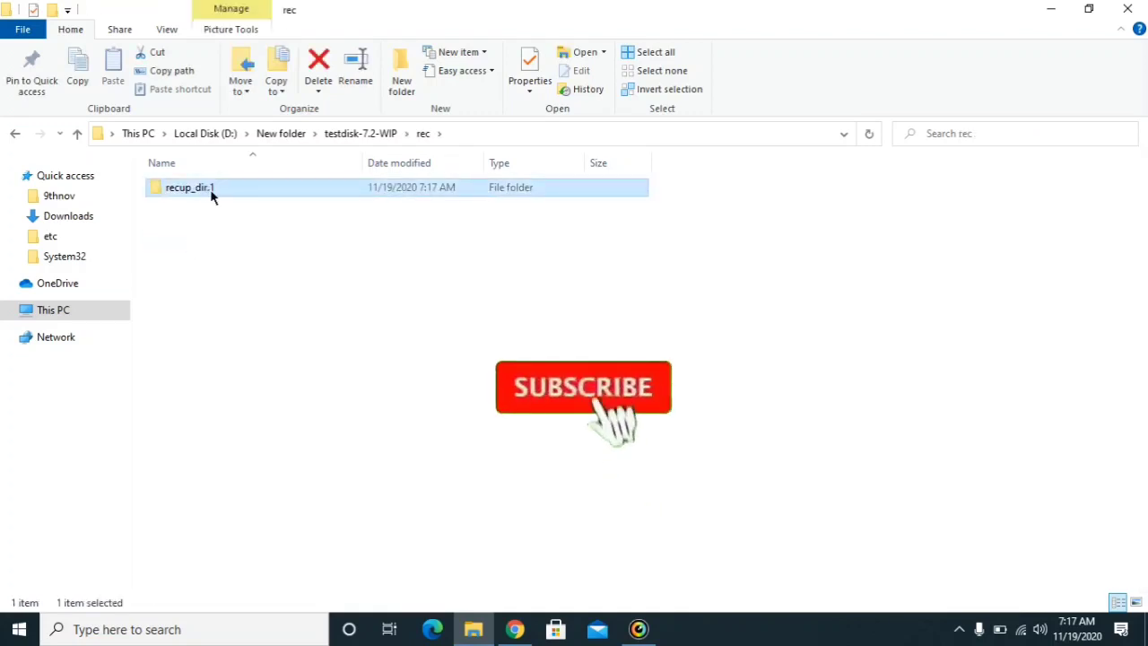
double_click(212, 191)
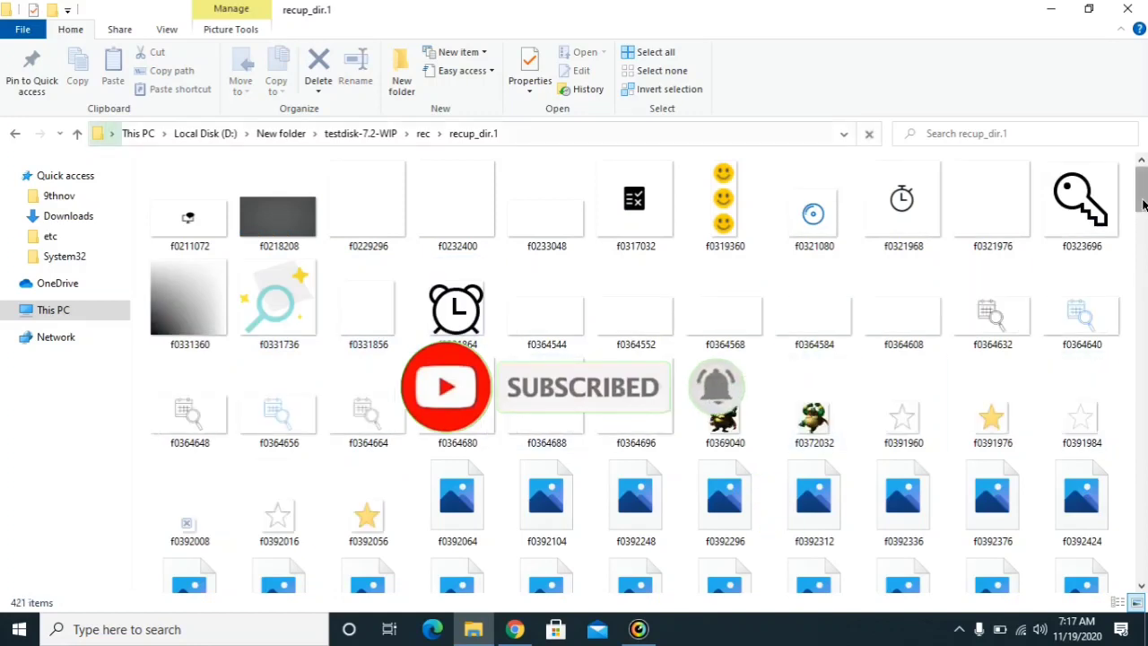
scroll(649, 359, "down", 5)
scroll(646, 358, "down", 8)
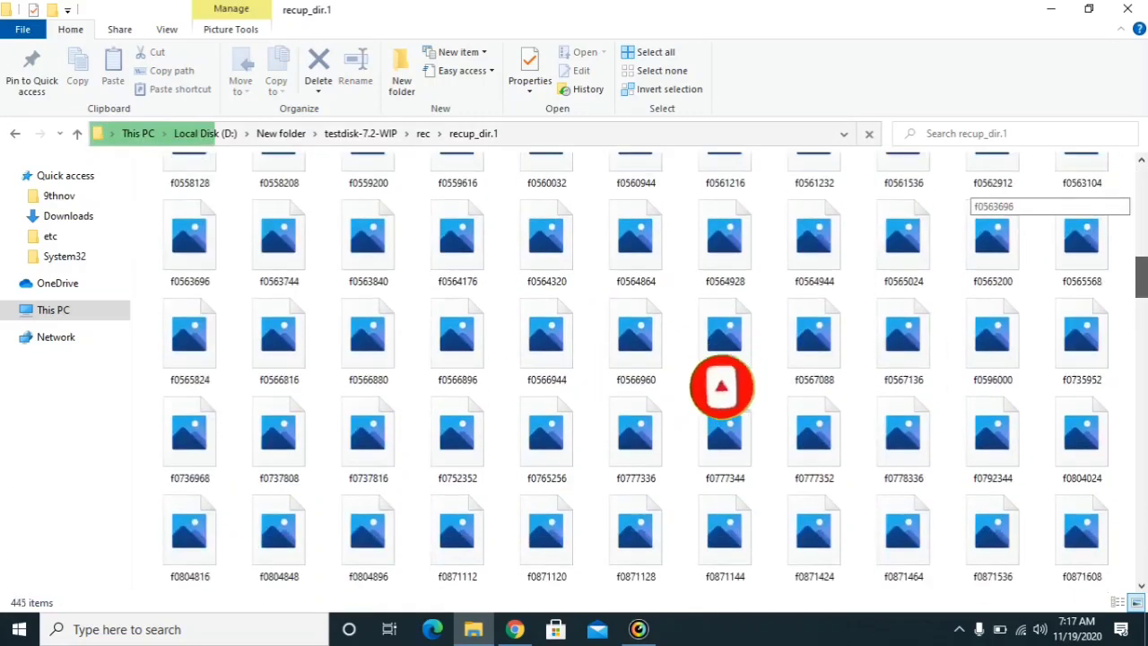
scroll(986, 193, "down", 15)
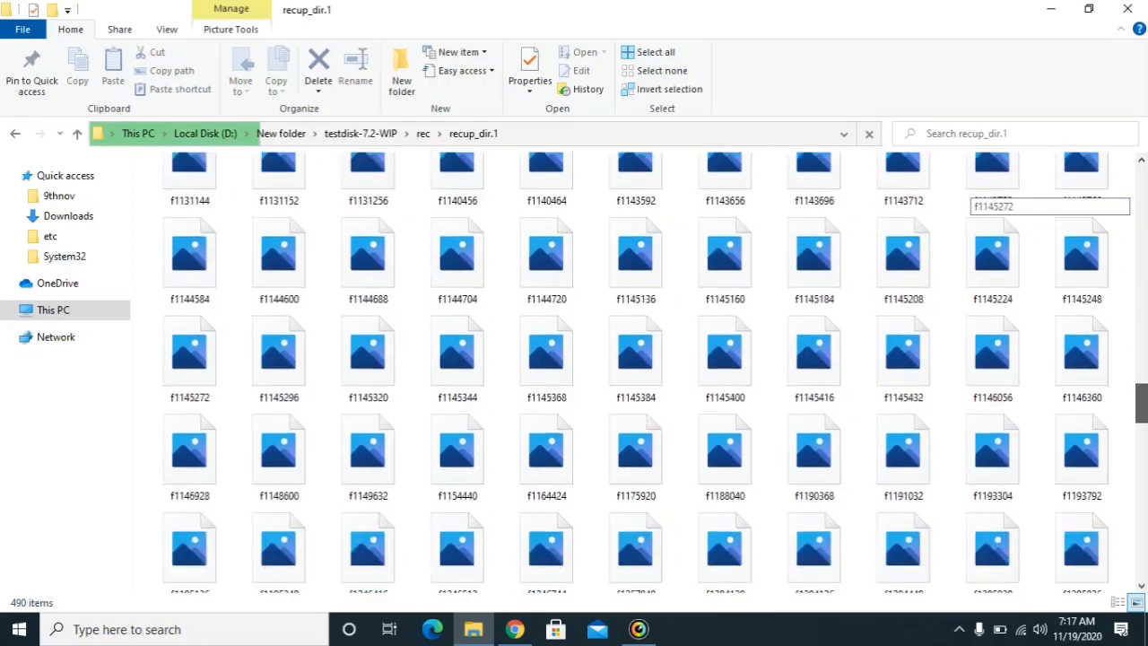
scroll(987, 193, "down", 3)
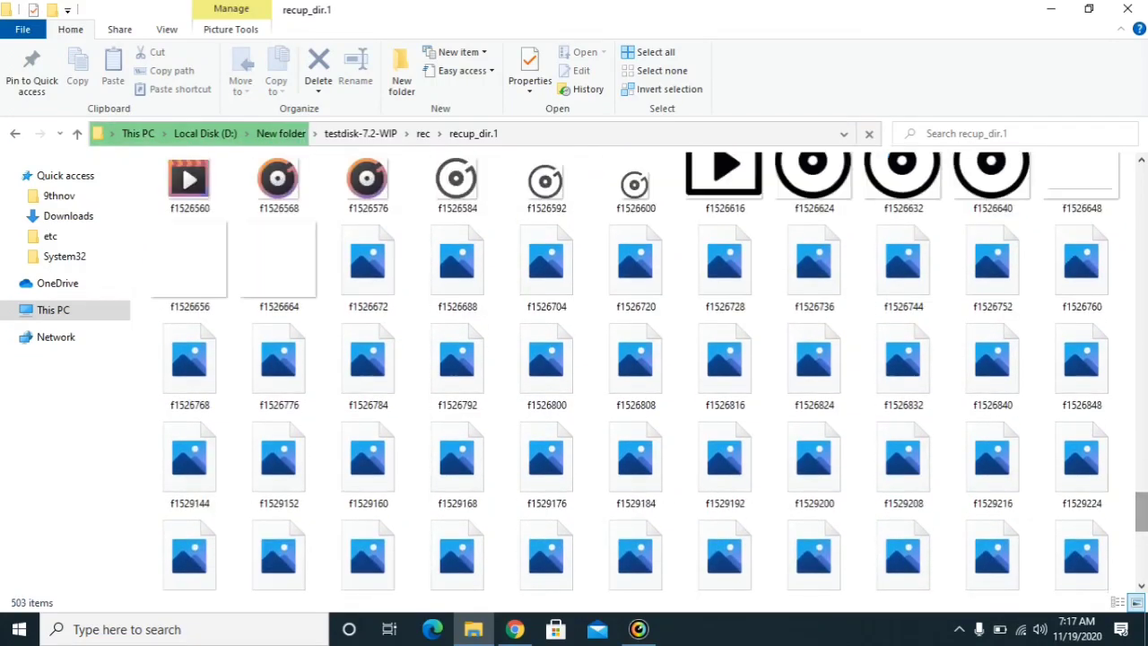
left_click(1051, 9)
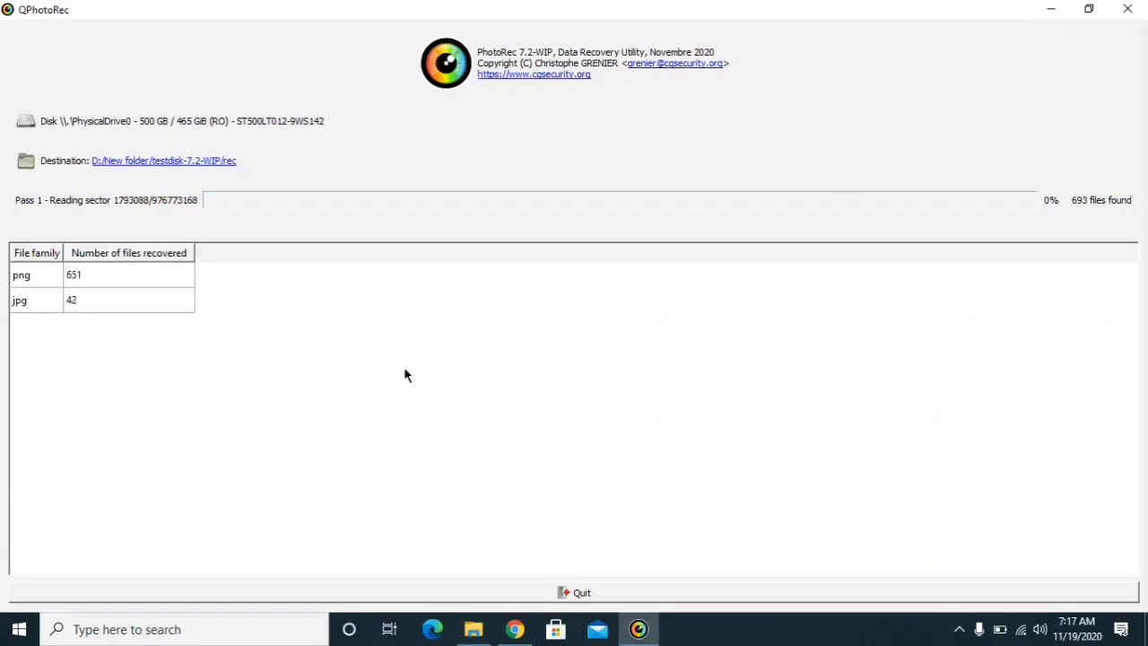
Quit QPhotoRec and launch Wondershare Recoverit from its desktop shortcut
left_click(574, 595)
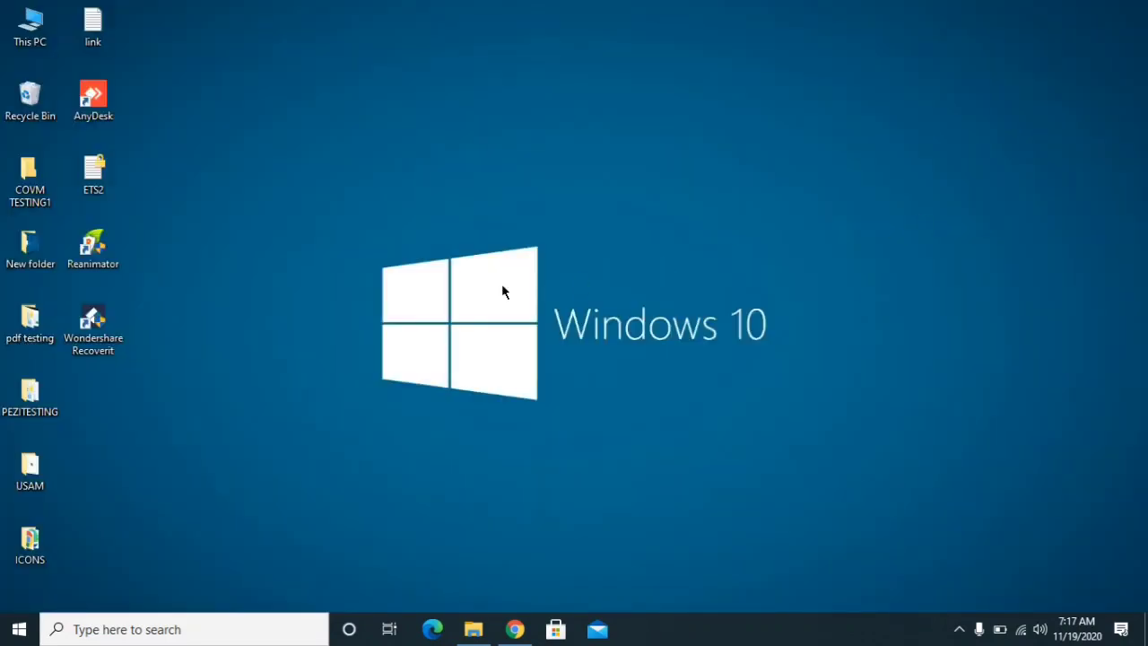
double_click(107, 330)
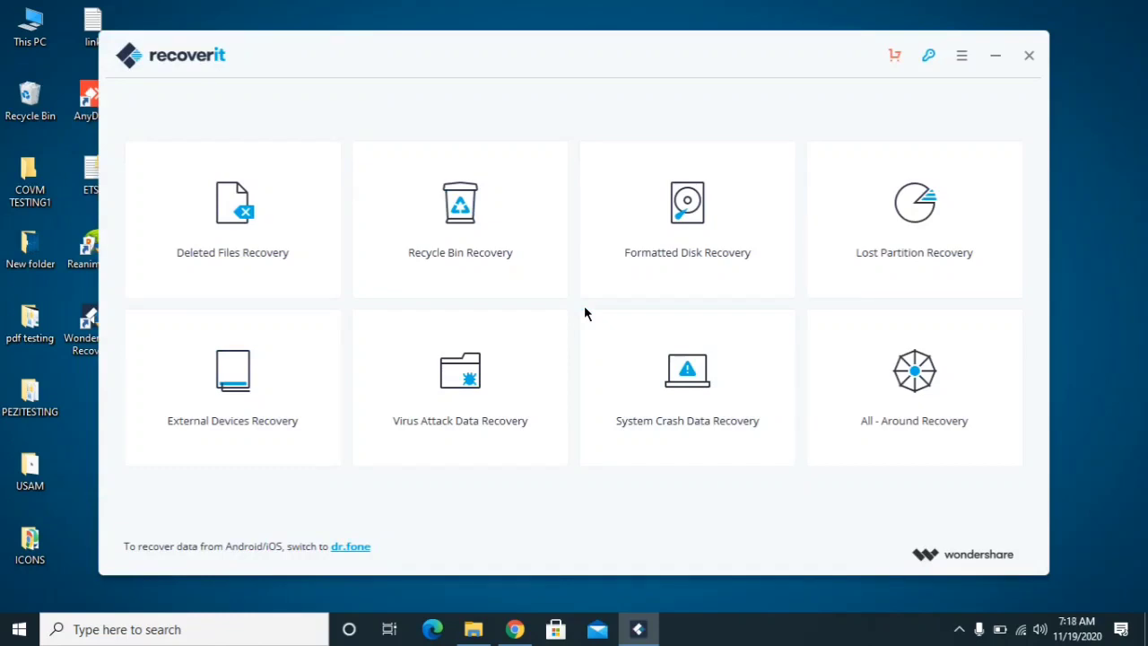
left_click(963, 56)
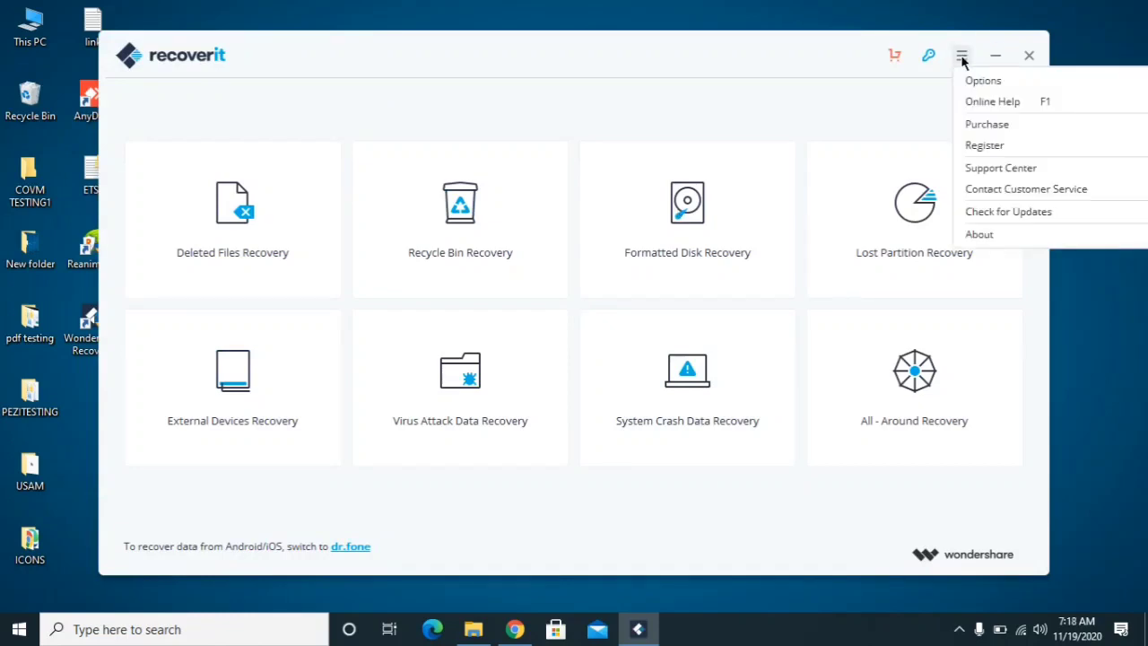
left_click(997, 233)
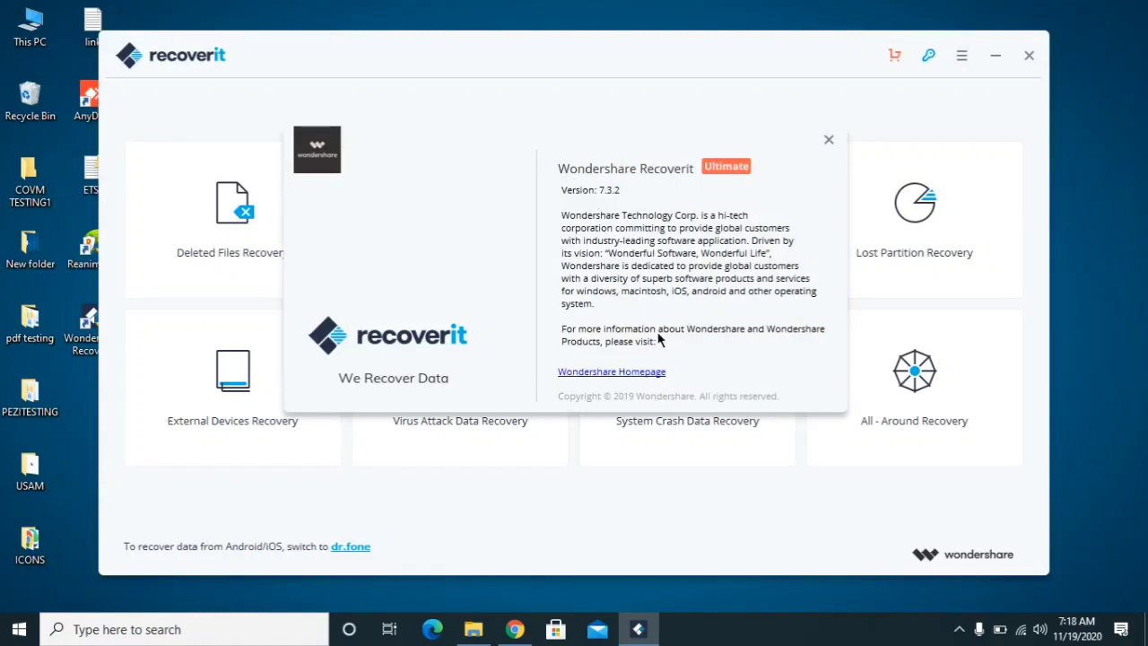
left_click(828, 140)
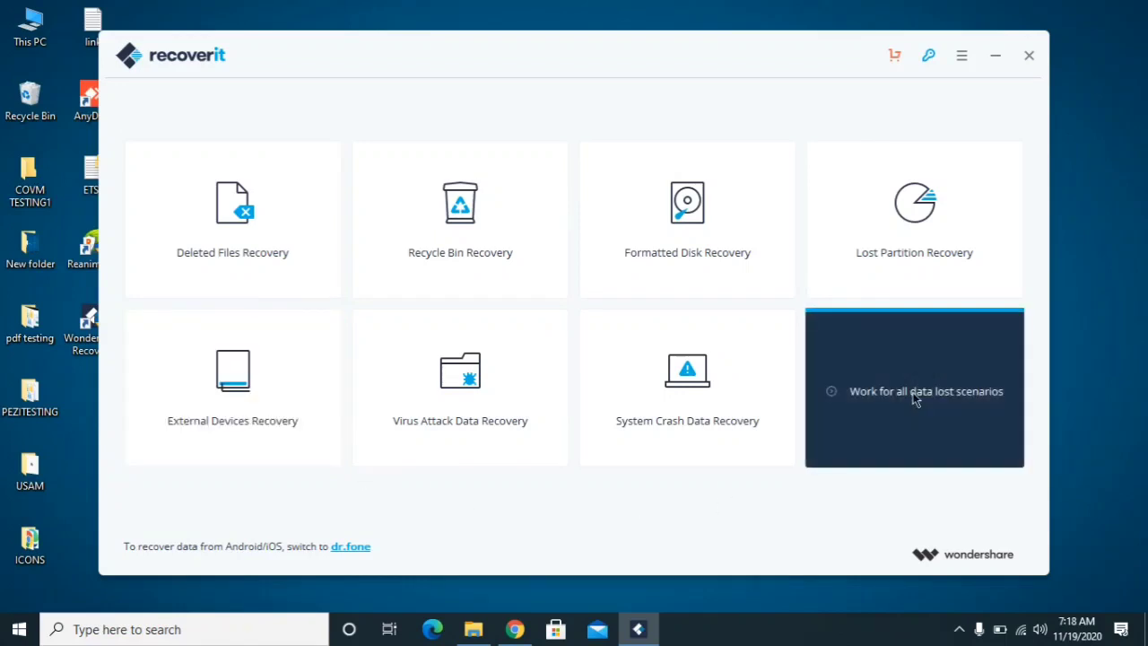
Choose All-Around Recovery and start scanning Local Disk (D:)
left_click(879, 410)
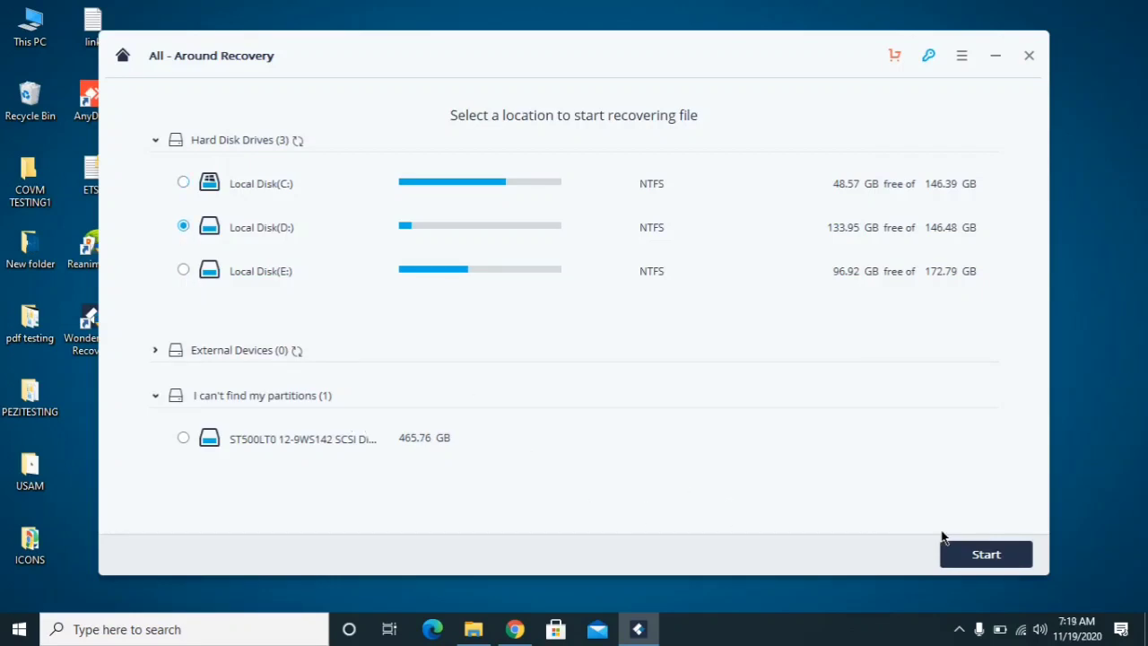
left_click(986, 554)
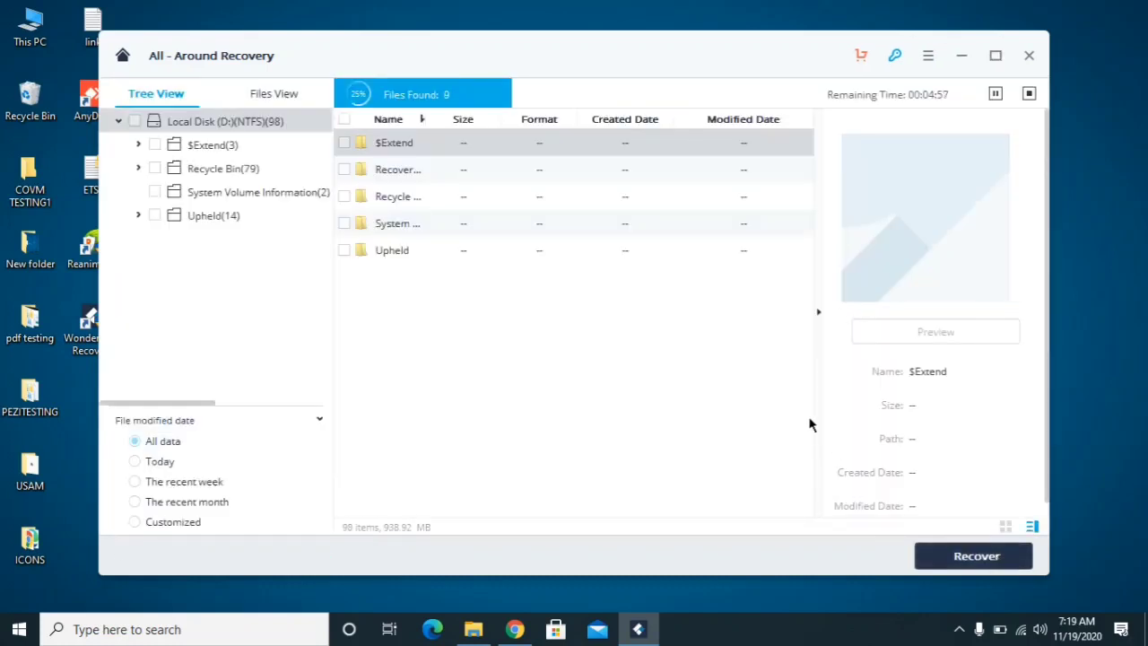